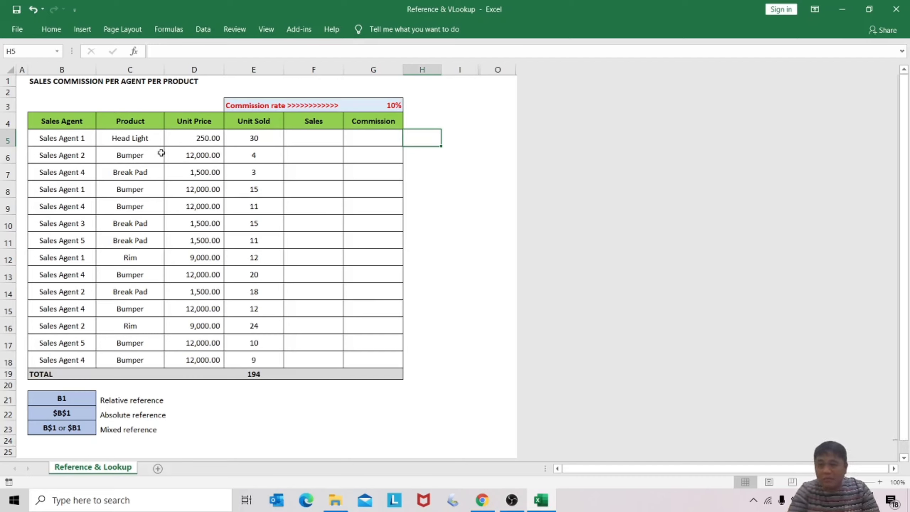
- Point out the Sales Agent header, the cell above Product, example range B3:C4 and the Bumper entry
{"action": "left_click", "coordinate": [73, 122]}
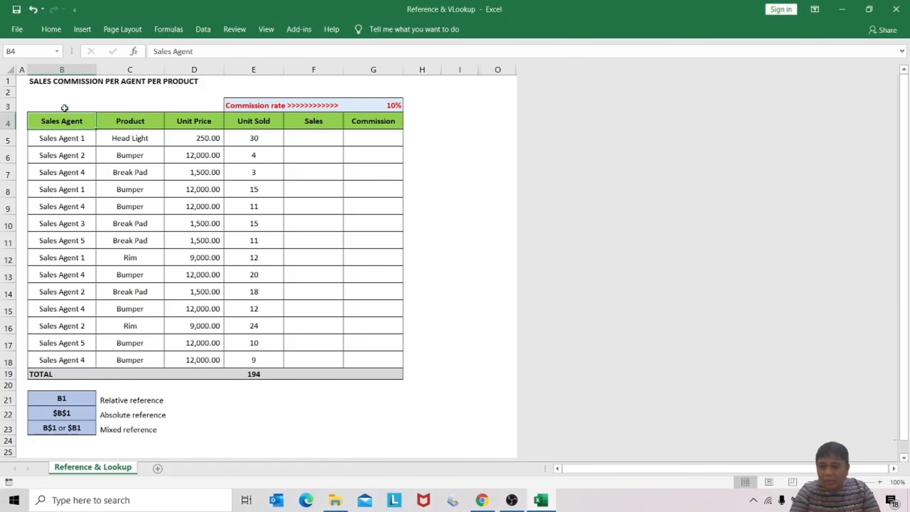
{"action": "left_click", "coordinate": [107, 122]}
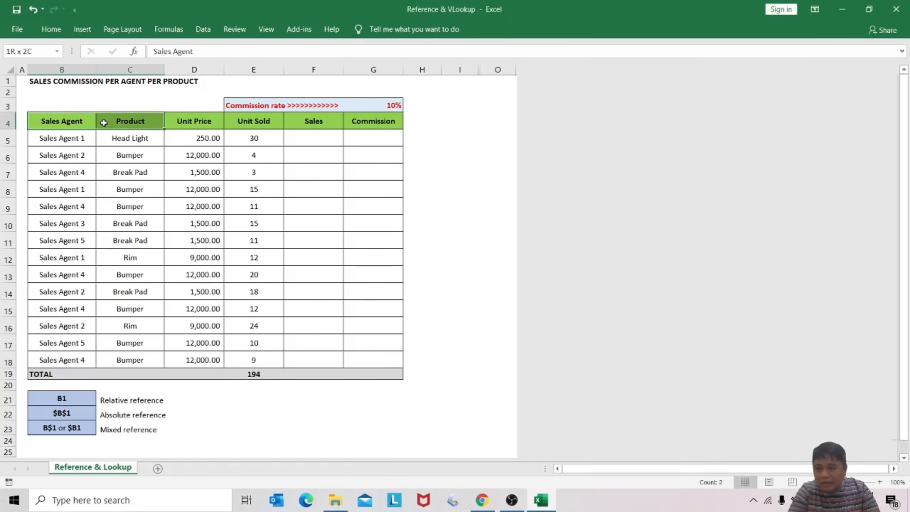
{"action": "double_click", "coordinate": [112, 105]}
{"action": "left_click_drag", "start_coordinate": [61, 104], "coordinate": [115, 120]}
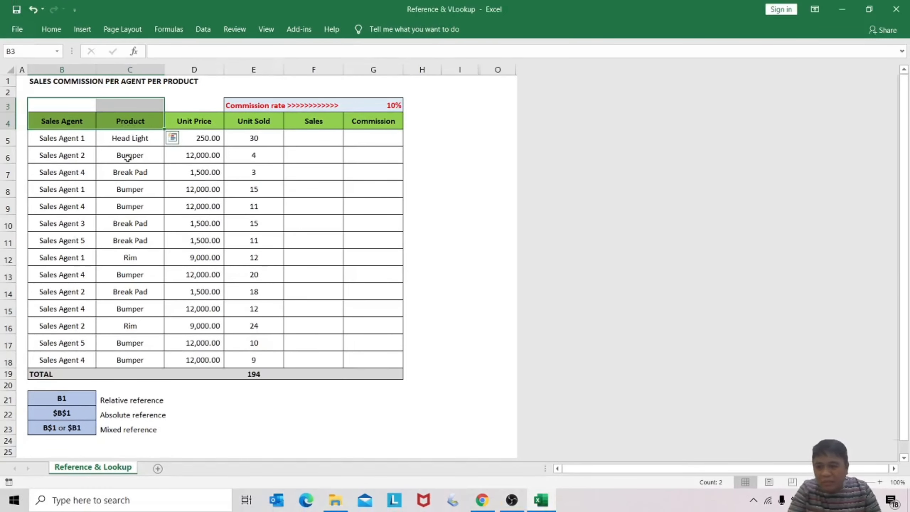
{"action": "left_click", "coordinate": [128, 158]}
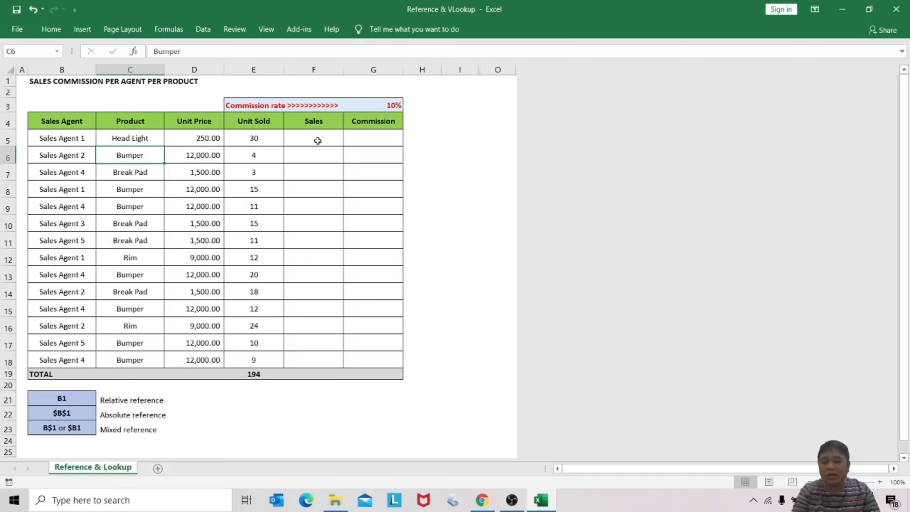
- Enter =D5*E5 in the first Sales cell F5, multiplying unit price by units sold
{"action": "left_click", "coordinate": [318, 141]}
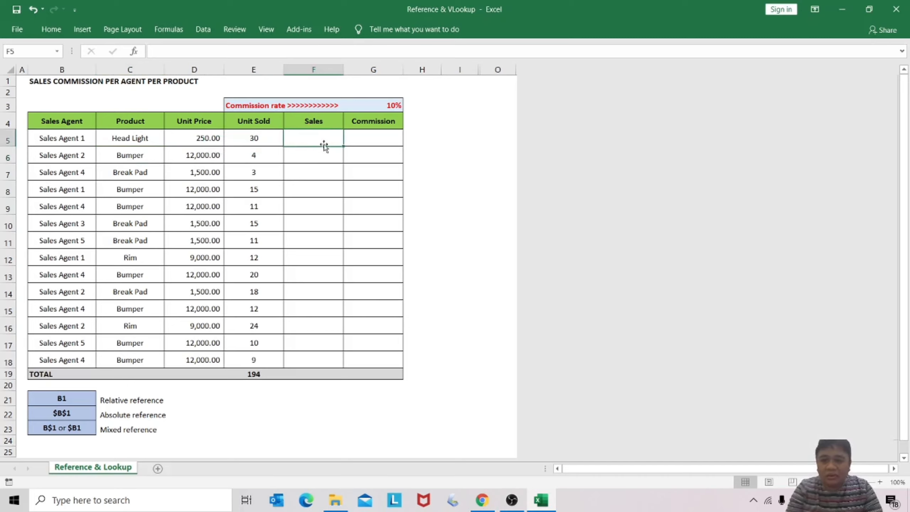
{"action": "type", "text": "="}
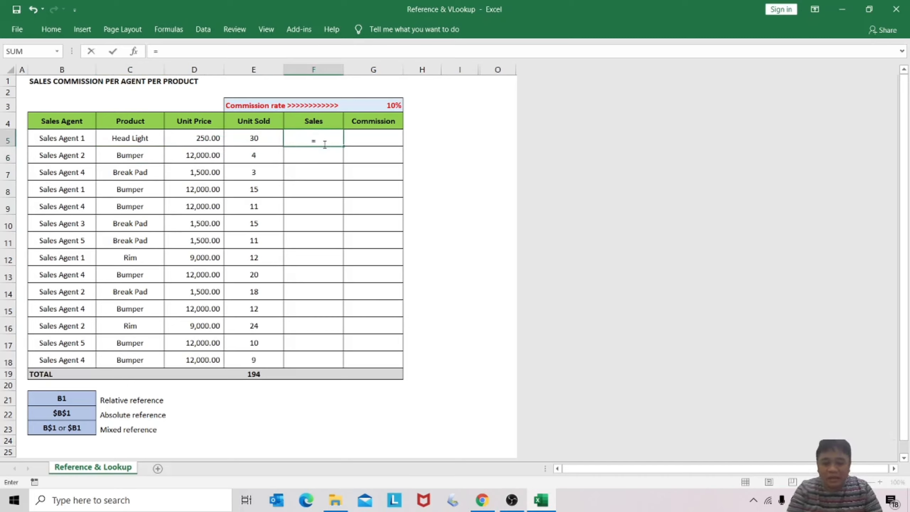
{"action": "key", "text": "Left"}
{"action": "key", "text": "Left"}
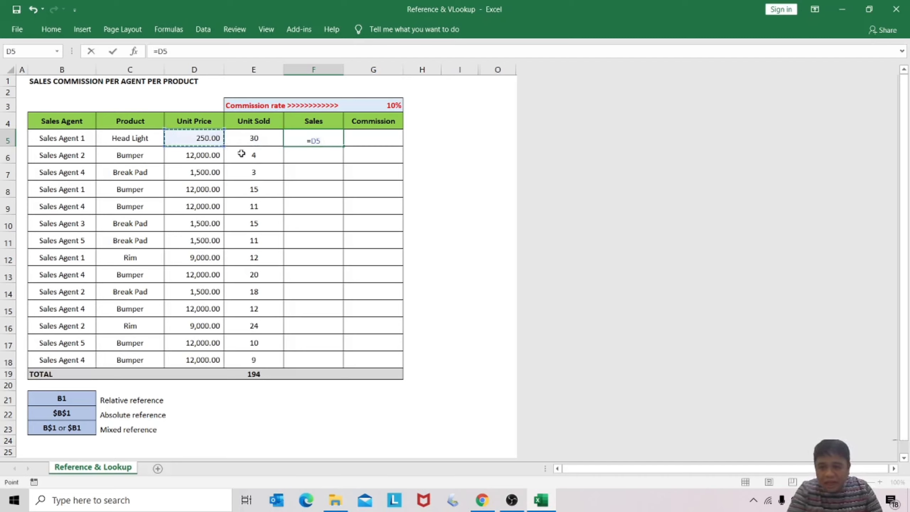
{"action": "type", "text": "*"}
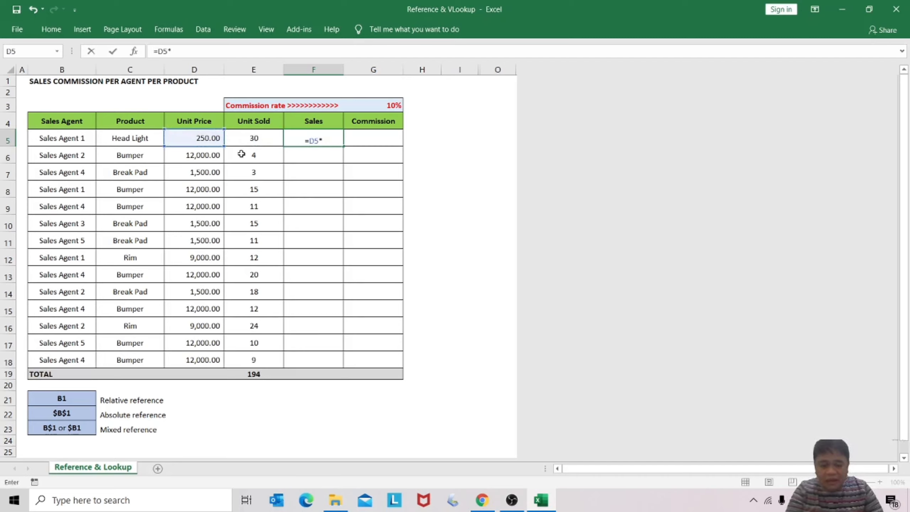
{"action": "left_click", "coordinate": [258, 143]}
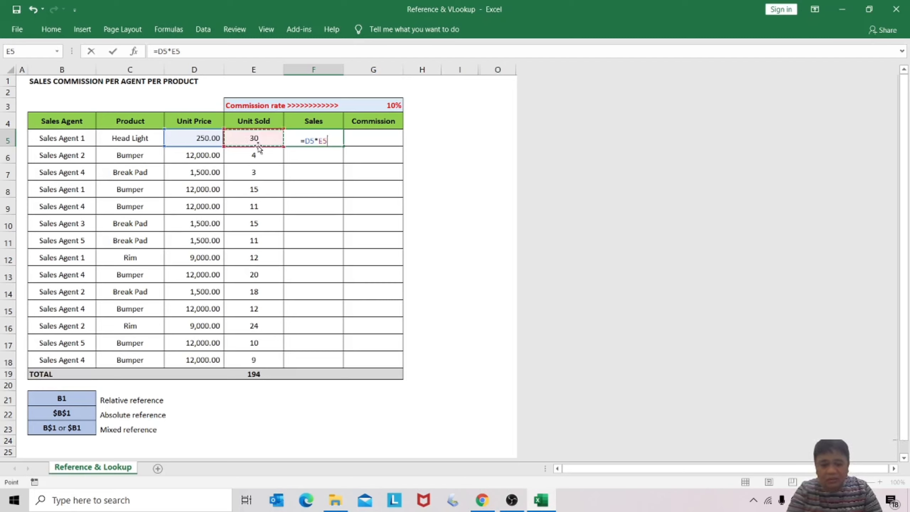
{"action": "key", "text": "Return"}
- Copy F5's formula down the remaining Sales cells F6:F18
{"action": "key", "text": "Up"}
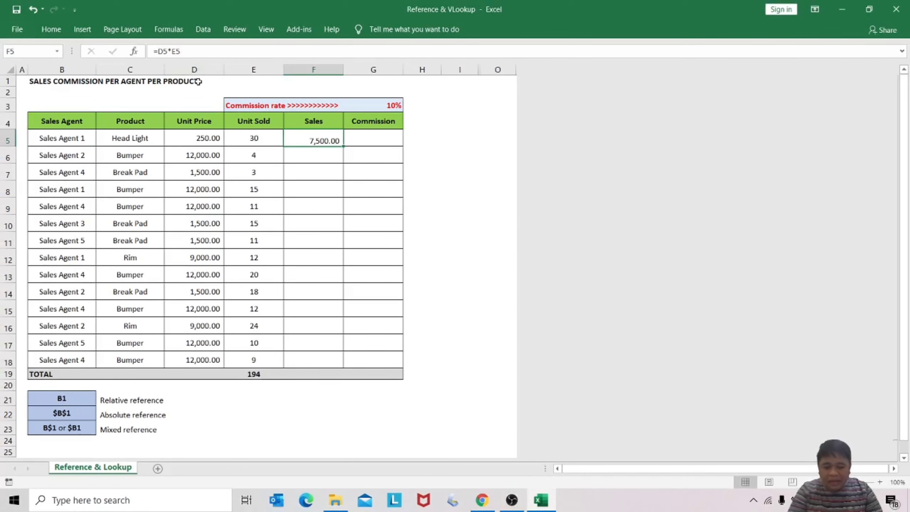
{"action": "key", "text": "ctrl+c"}
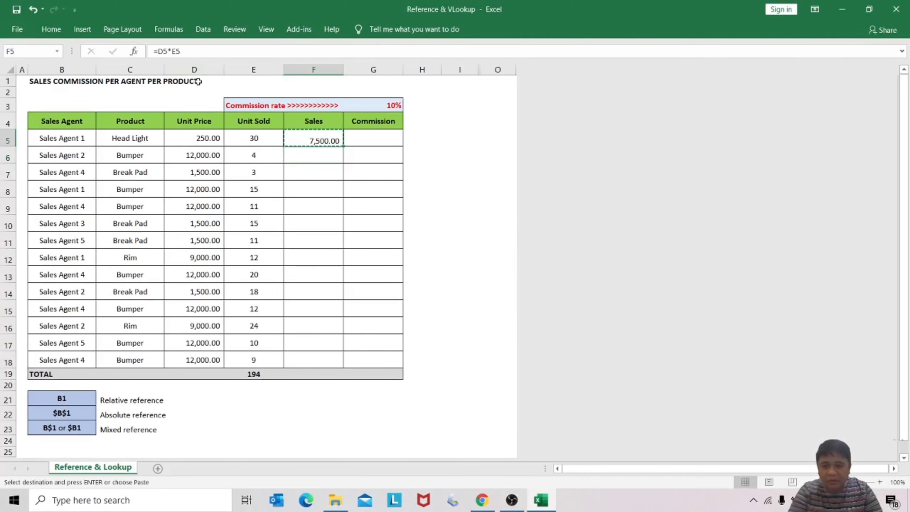
{"action": "left_click_drag", "start_coordinate": [313, 155], "coordinate": [313, 359]}
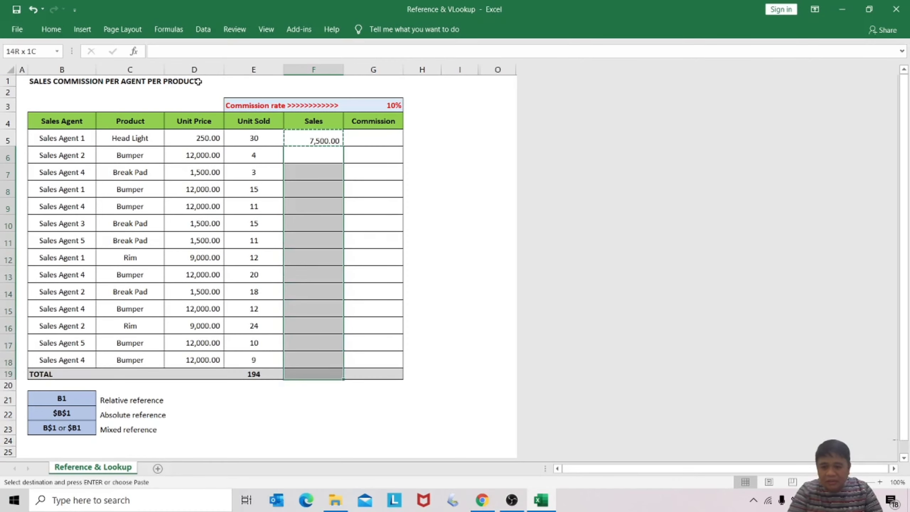
{"action": "key", "text": "ctrl+v"}
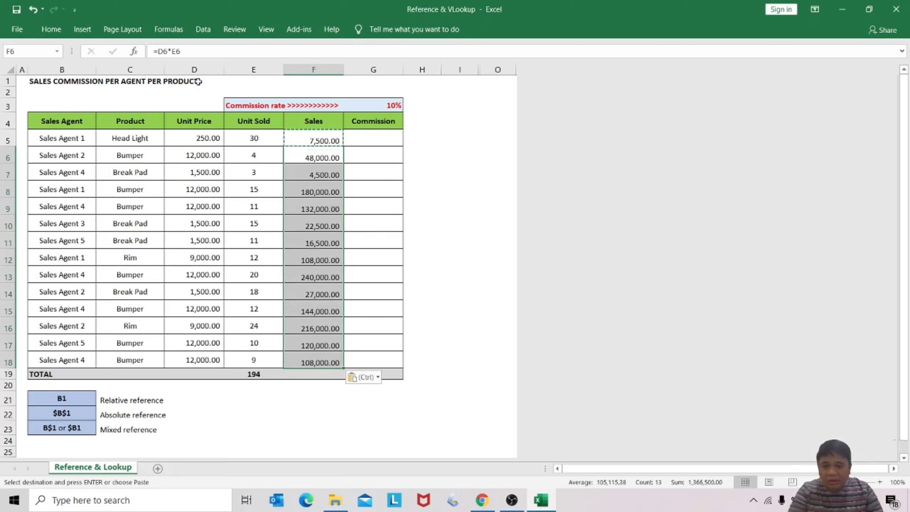
{"action": "double_click", "coordinate": [317, 141]}
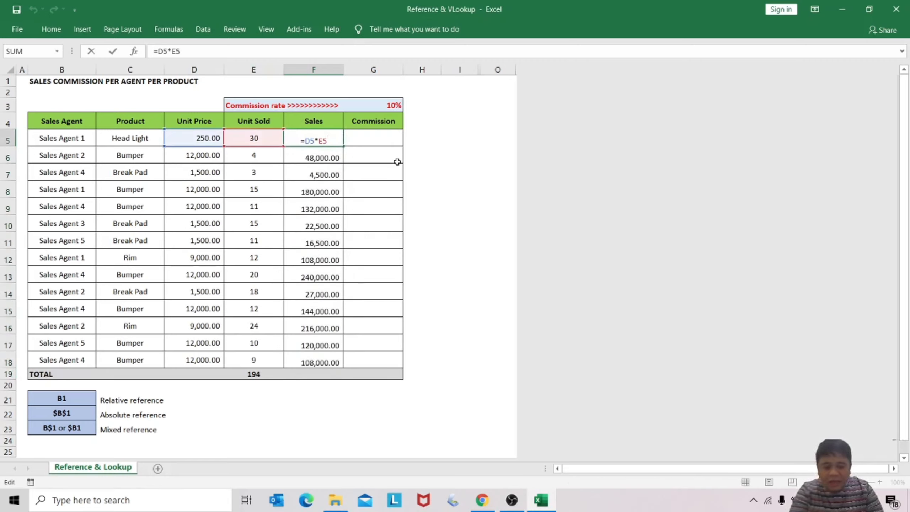
{"action": "key", "text": "Return"}
{"action": "key", "text": "F2"}
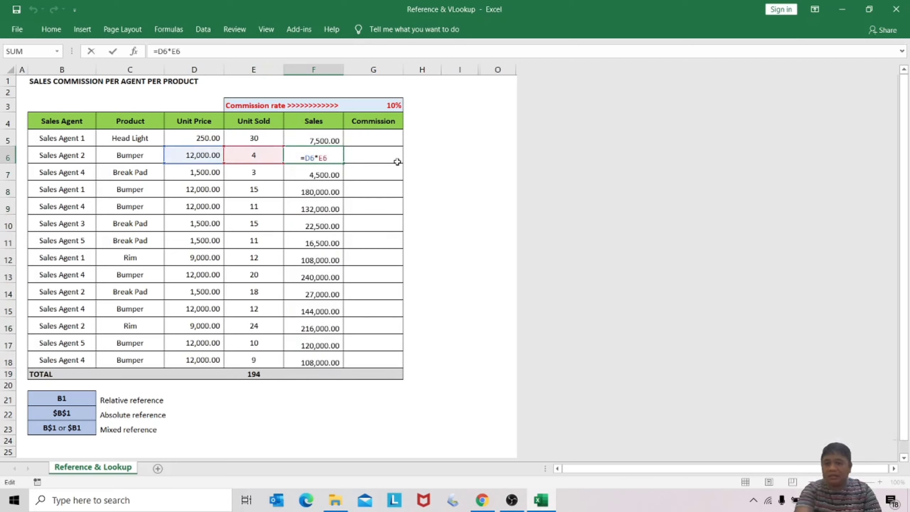
{"action": "key", "text": "Escape"}
{"action": "key", "text": "Down"}
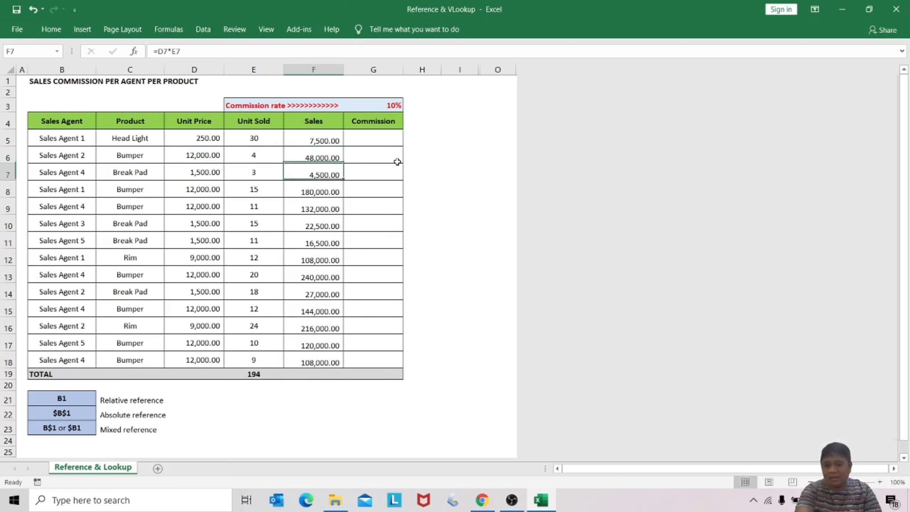
{"action": "key", "text": "F2"}
{"action": "key", "text": "Return"}
{"action": "key", "text": "F2"}
{"action": "key", "text": "Escape"}
{"action": "key", "text": "Down"}
{"action": "key", "text": "F2"}
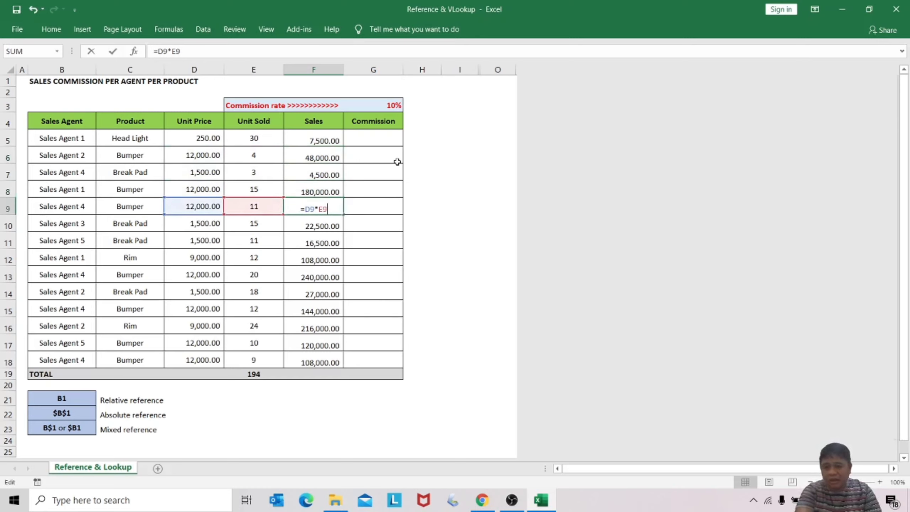
{"action": "key", "text": "Return"}
{"action": "key", "text": "F2"}
{"action": "key", "text": "Return"}
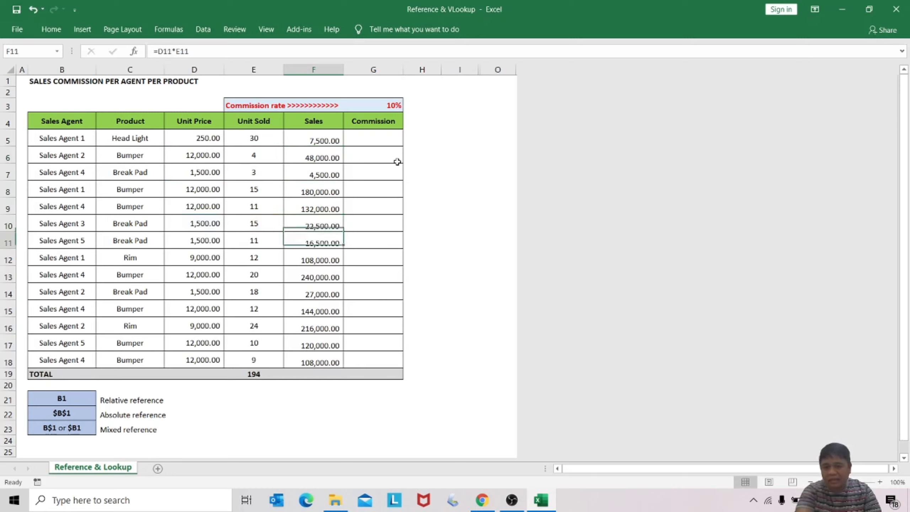
{"action": "key", "text": "F2"}
{"action": "key", "text": "Escape"}
{"action": "key", "text": "Up"}
{"action": "key", "text": "Up"}
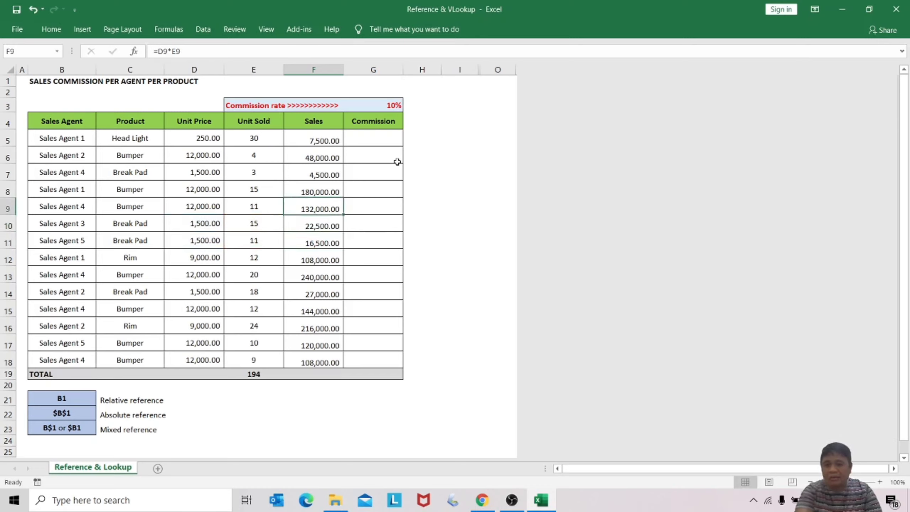
{"action": "key", "text": "Up"}
{"action": "key", "text": "Up"}
{"action": "key", "text": "Up"}
{"action": "key", "text": "Up"}
{"action": "key", "text": "F2"}
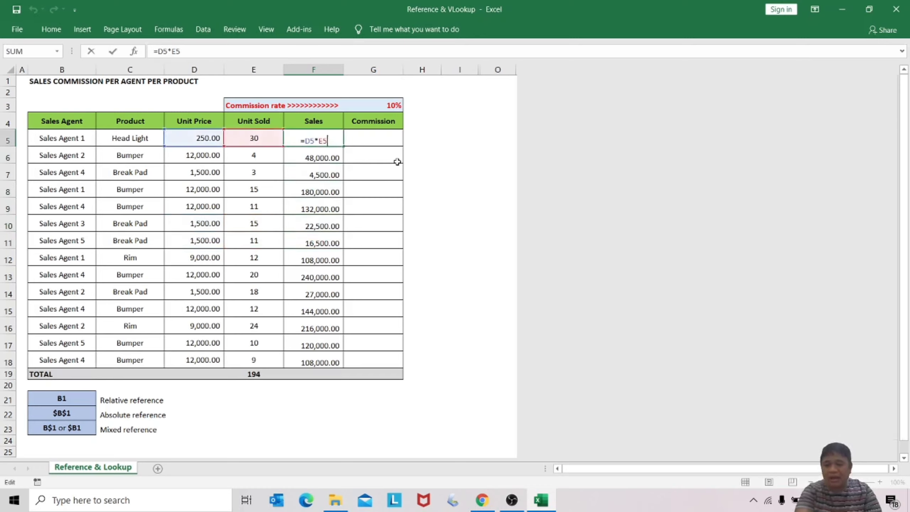
{"action": "key", "text": "Escape"}
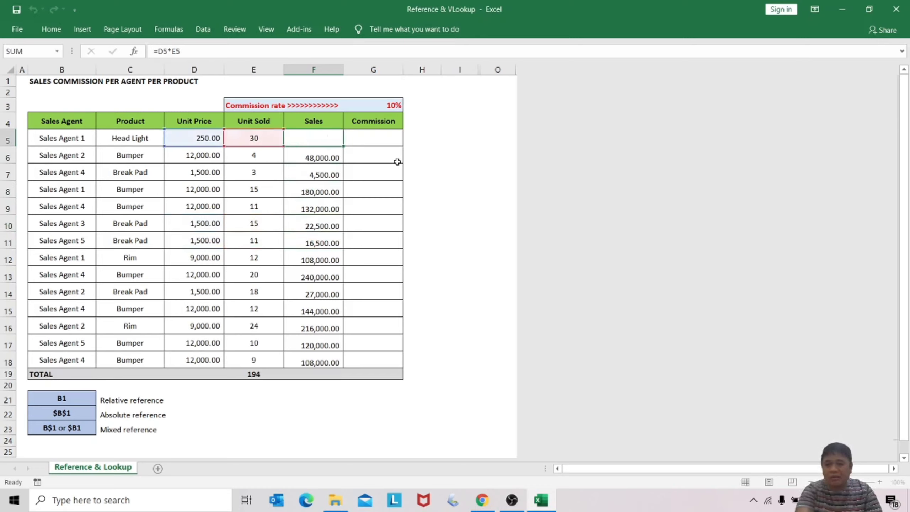
{"action": "key", "text": "Down"}
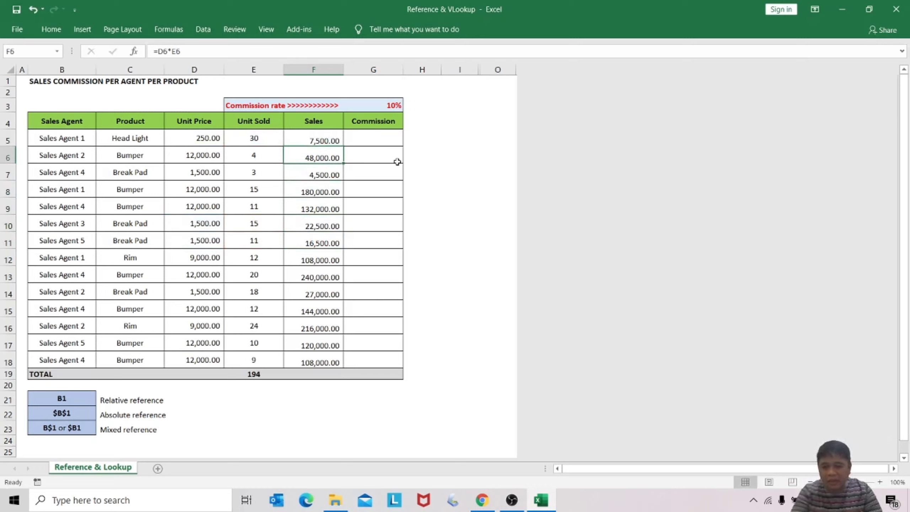
{"action": "key", "text": "F2"}
{"action": "key", "text": "Escape"}
{"action": "key", "text": "Down"}
{"action": "key", "text": "F2"}
{"action": "key", "text": "Escape"}
{"action": "key", "text": "Down"}
{"action": "key", "text": "F2"}
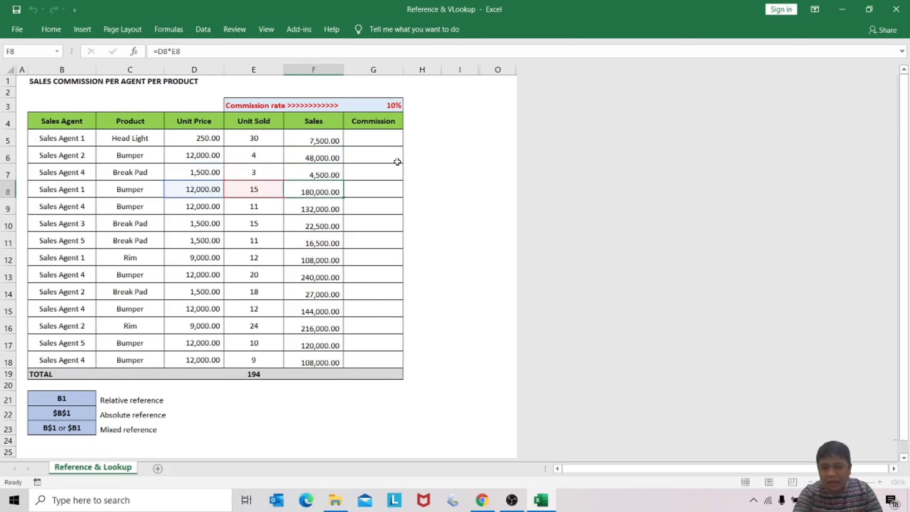
{"action": "key", "text": "Escape"}
{"action": "key", "text": "Down"}
{"action": "key", "text": "F2"}
{"action": "key", "text": "Escape"}
{"action": "key", "text": "Down"}
{"action": "key", "text": "F2"}
{"action": "key", "text": "Escape"}
{"action": "key", "text": "Down"}
{"action": "key", "text": "F2"}
{"action": "key", "text": "Escape"}
{"action": "key", "text": "Down"}
{"action": "key", "text": "F2"}
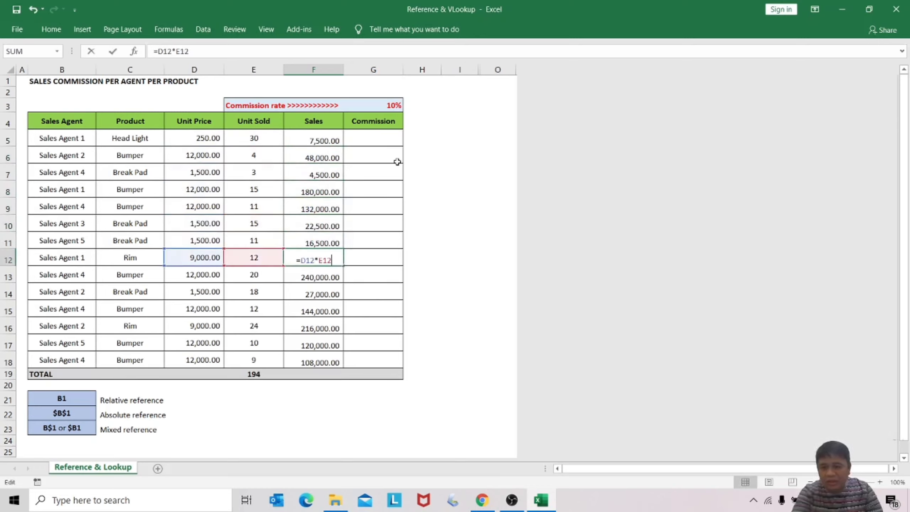
{"action": "key", "text": "Escape"}
{"action": "key", "text": "Down"}
{"action": "key", "text": "F2"}
{"action": "key", "text": "Escape"}
{"action": "key", "text": "Down"}
{"action": "key", "text": "F2"}
{"action": "key", "text": "Return"}
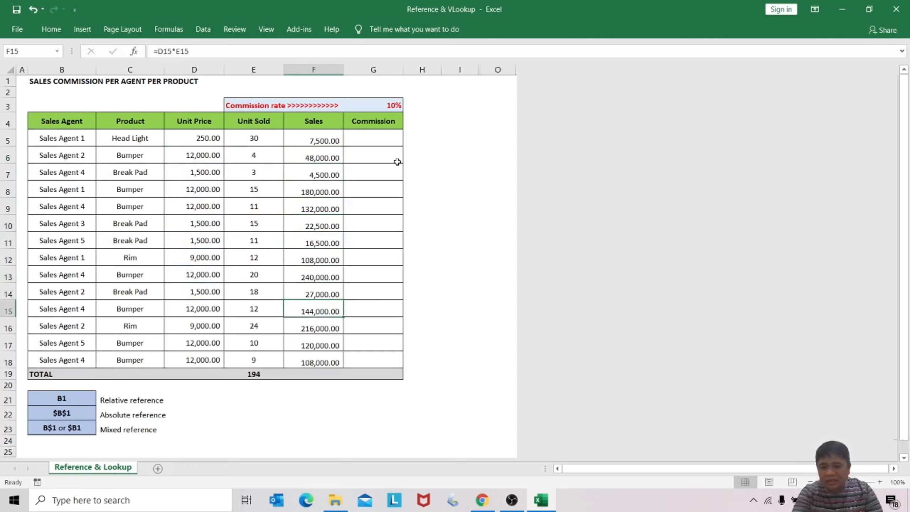
{"action": "key", "text": "F2"}
{"action": "key", "text": "Escape"}
{"action": "key", "text": "Up"}
{"action": "key", "text": "Up"}
{"action": "key", "text": "Up"}
{"action": "key", "text": "Up"}
{"action": "key", "text": "Up"}
{"action": "key", "text": "Up"}
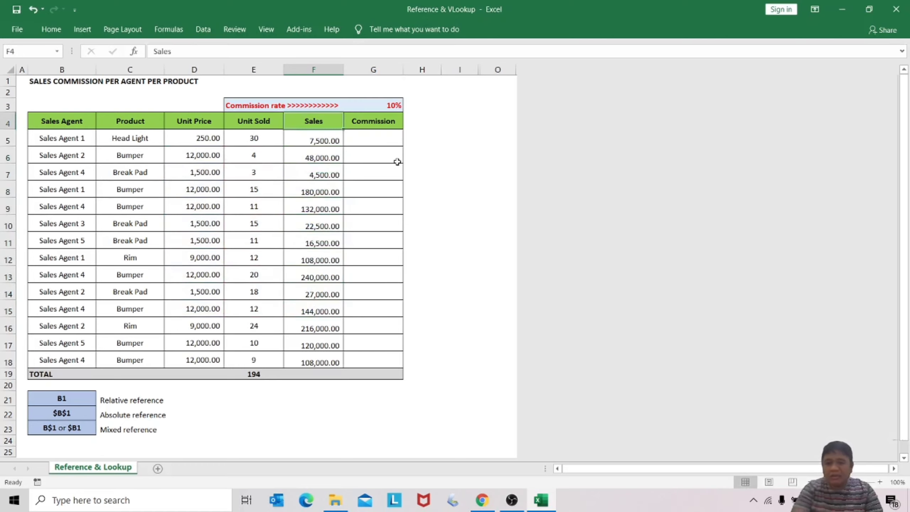
{"action": "key", "text": "Down"}
{"action": "key", "text": "Down"}
{"action": "key", "text": "Up"}
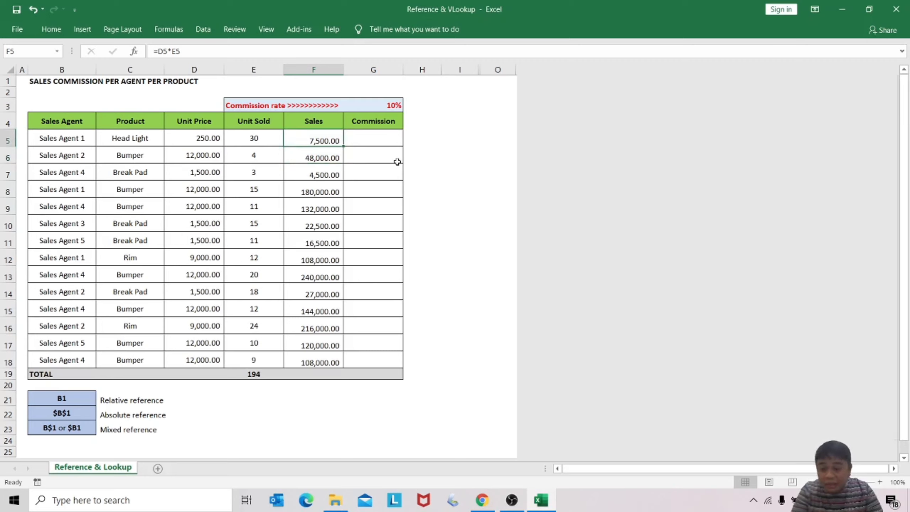
- Review F5's =D5*E5 formula against the Unit Price and Unit Sold columns and the 10% rate in G3
{"action": "key", "text": "Right"}
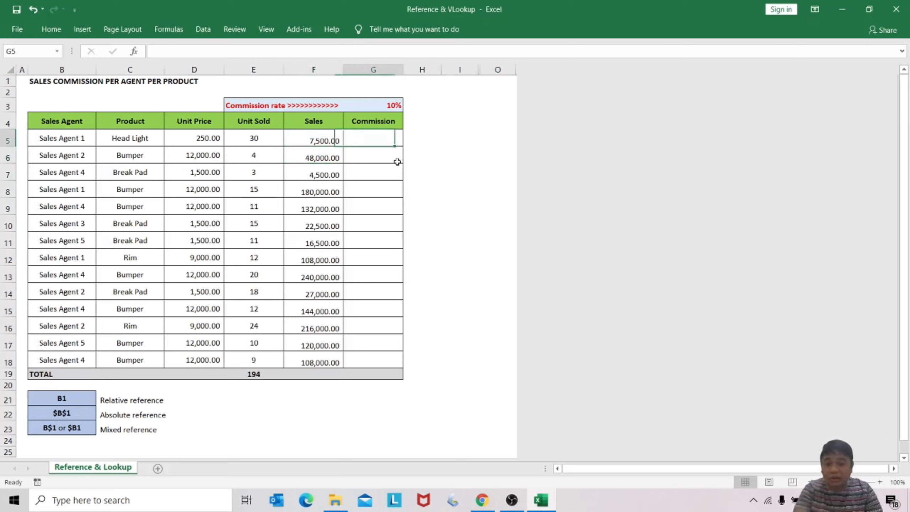
{"action": "key", "text": "Left"}
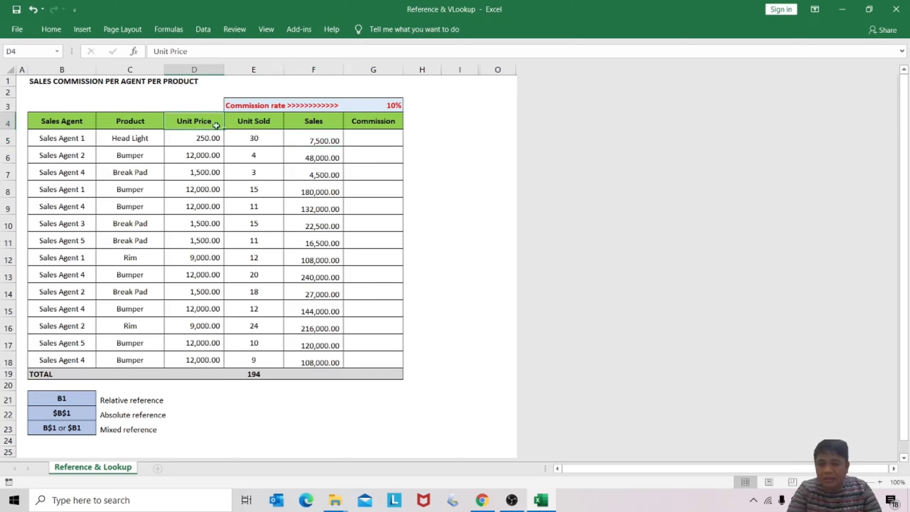
{"action": "left_click", "coordinate": [247, 123]}
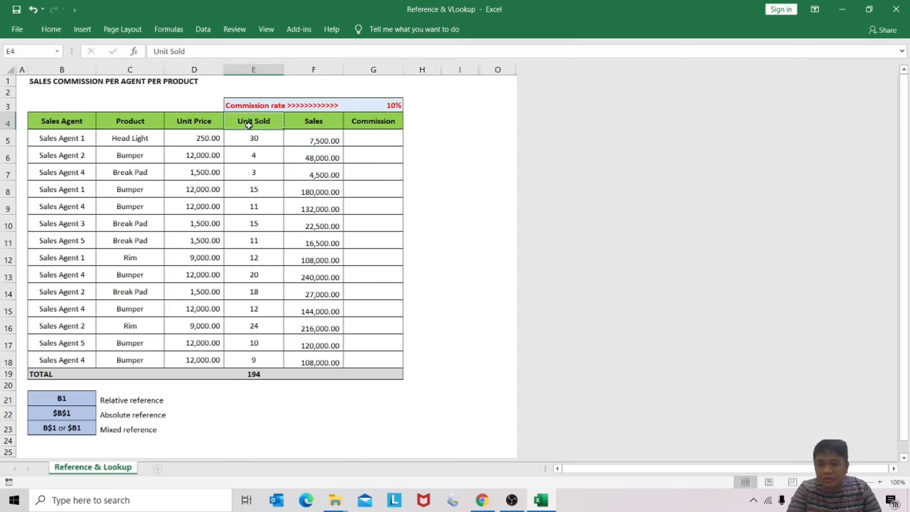
{"action": "left_click", "coordinate": [395, 106]}
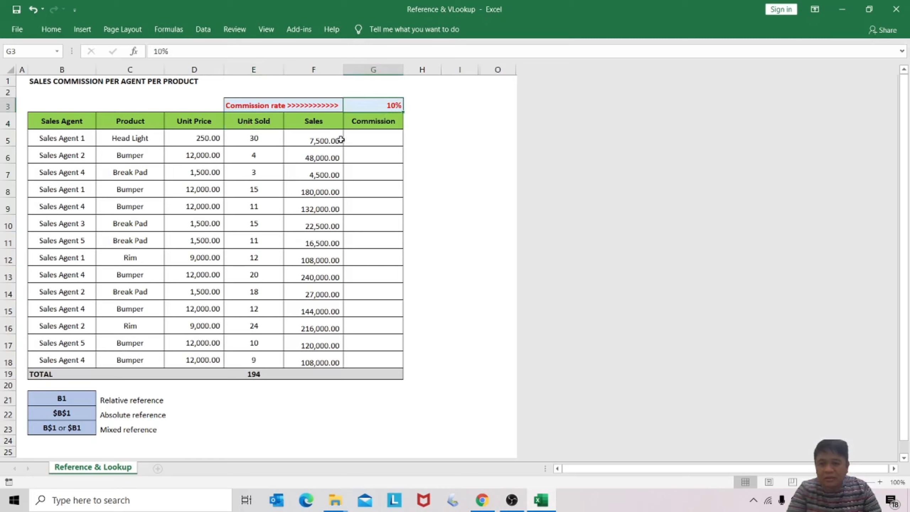
{"action": "left_click", "coordinate": [312, 143]}
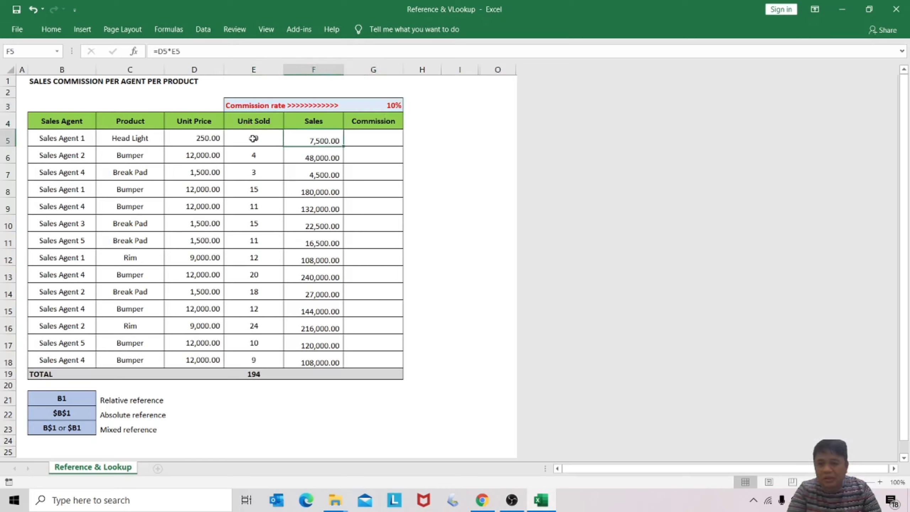
{"action": "left_click", "coordinate": [198, 123]}
{"action": "left_click", "coordinate": [238, 121]}
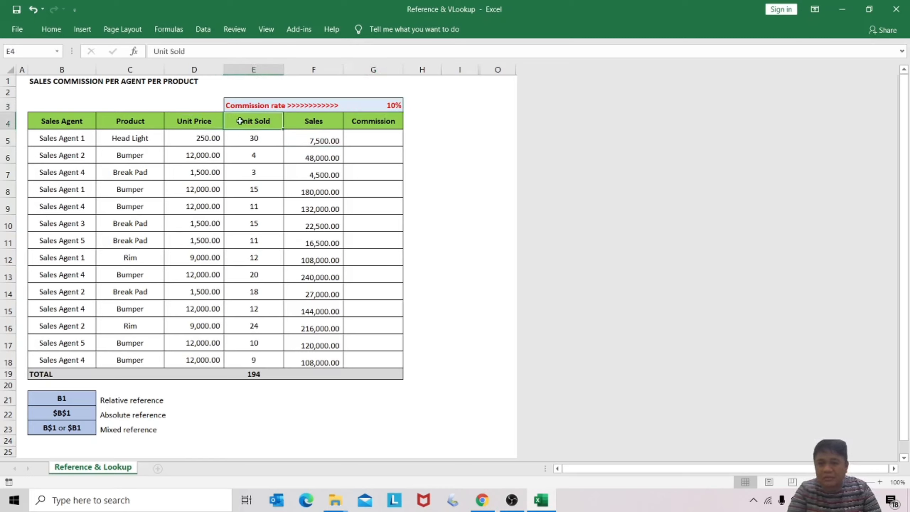
{"action": "left_click", "coordinate": [305, 141]}
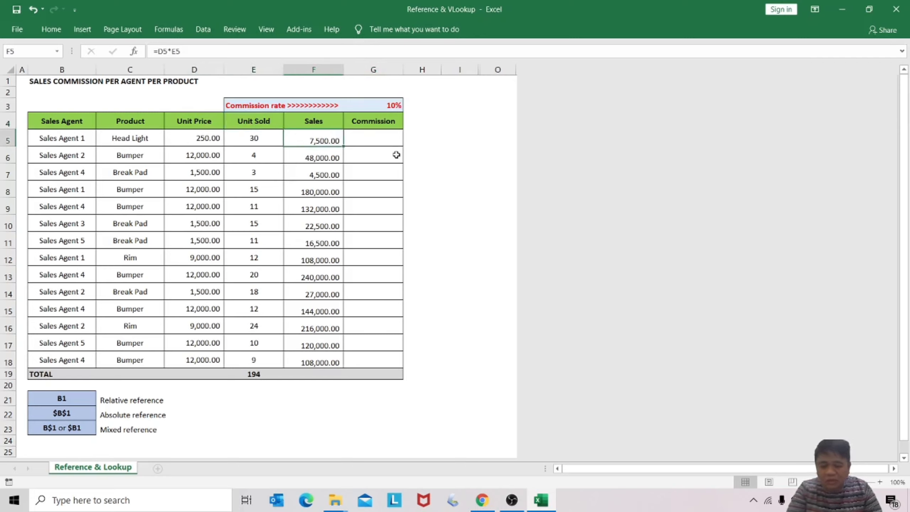
{"action": "key", "text": "ctrl+c"}
{"action": "key", "text": "Right"}
{"action": "key", "text": "Return"}
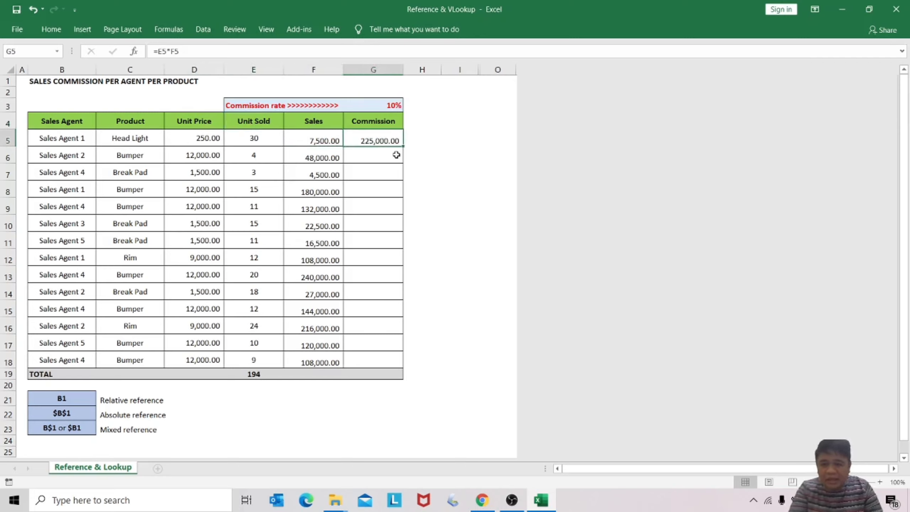
{"action": "key", "text": "F2"}
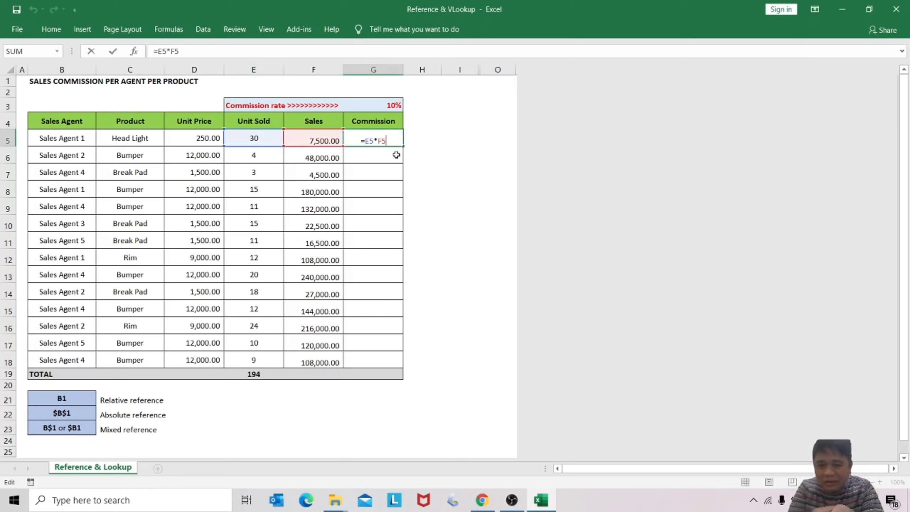
{"action": "key", "text": "ctrl+Return"}
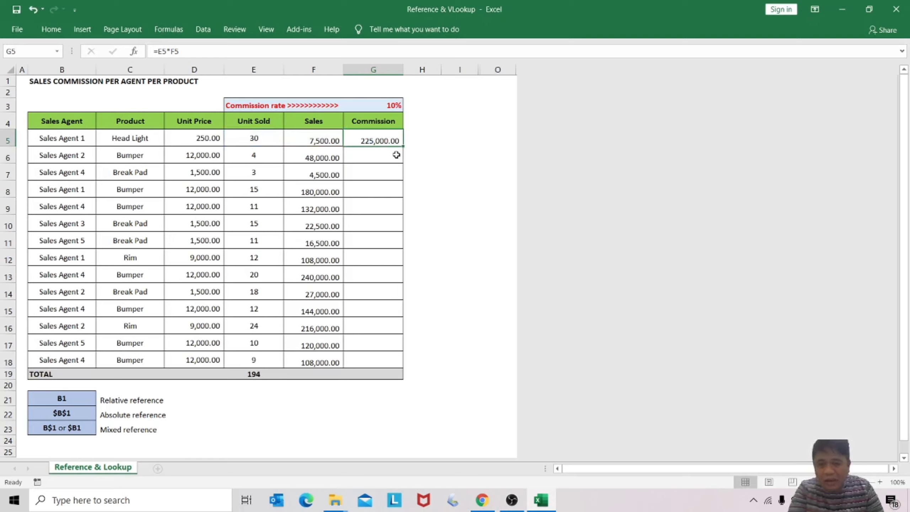
{"action": "key", "text": "F2"}
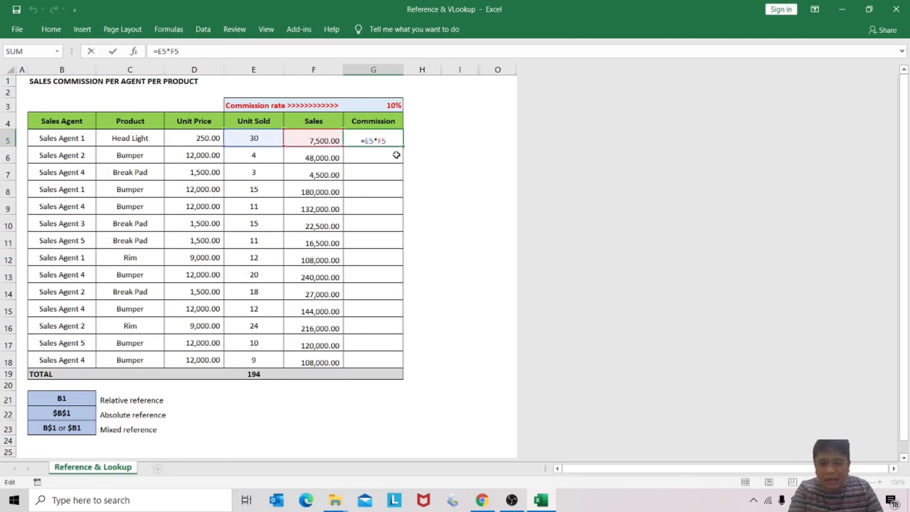
{"action": "left_click", "coordinate": [317, 141]}
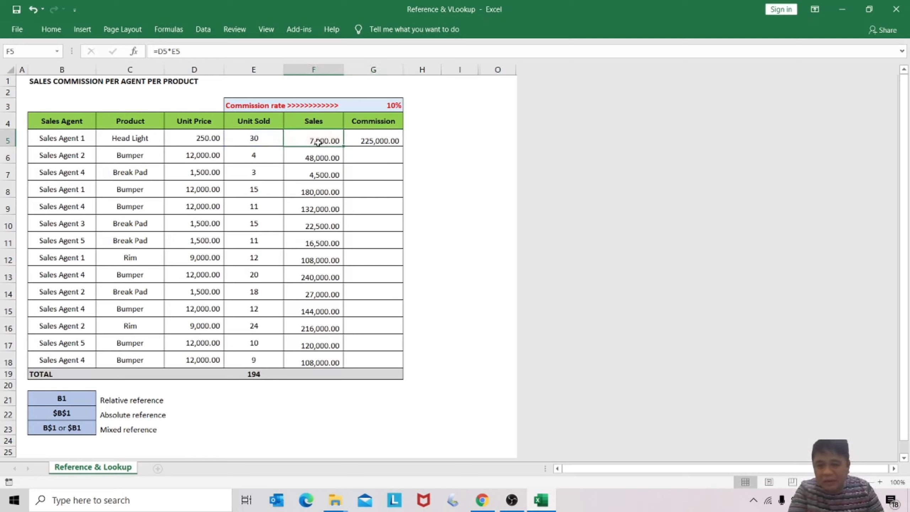
{"action": "left_click", "coordinate": [369, 141]}
{"action": "key", "text": "F2"}
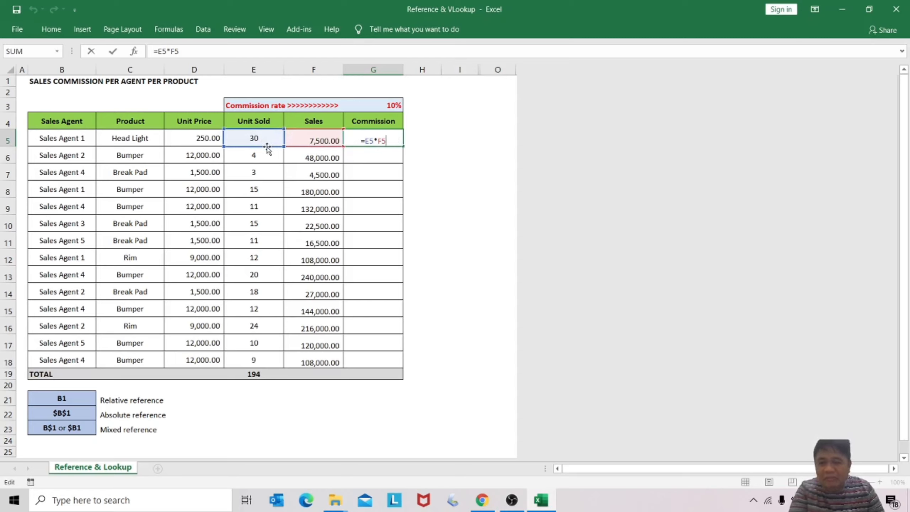
{"action": "key", "text": "ctrl+Return"}
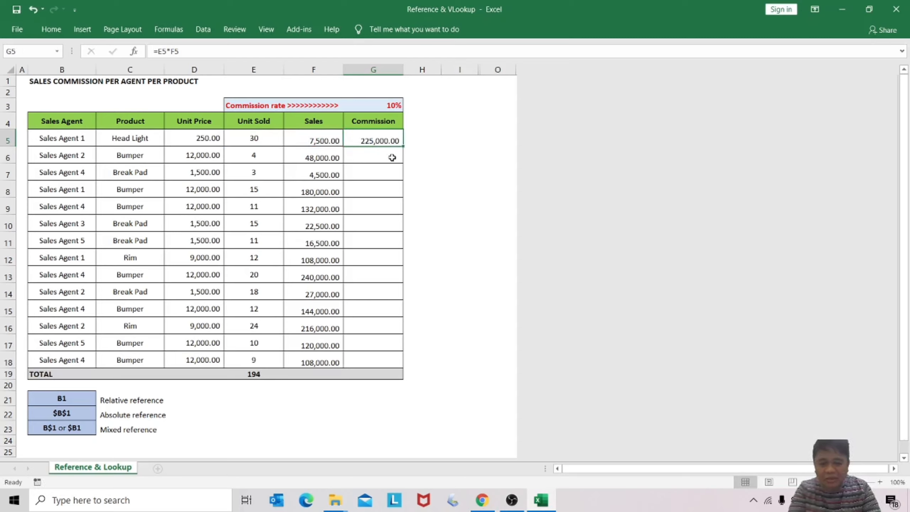
{"action": "key", "text": "F2"}
{"action": "key", "text": "Escape"}
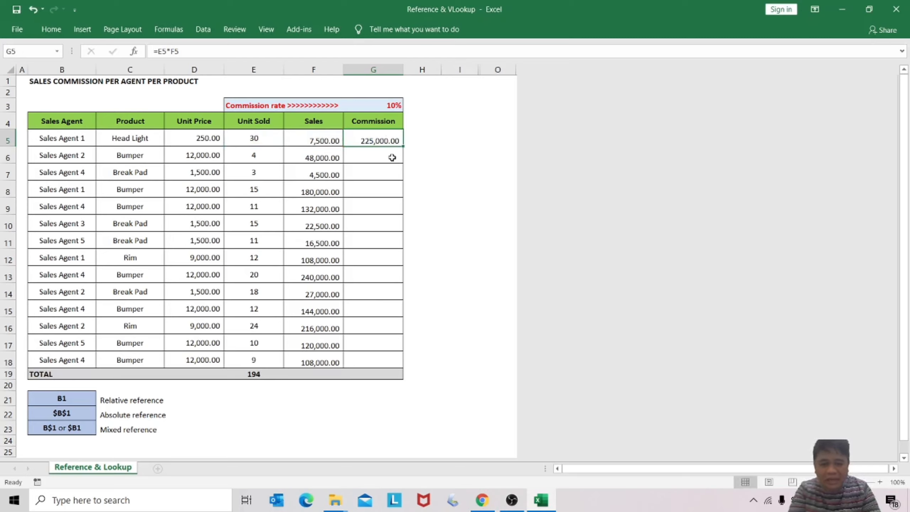
{"action": "key", "text": "ctrl+z"}
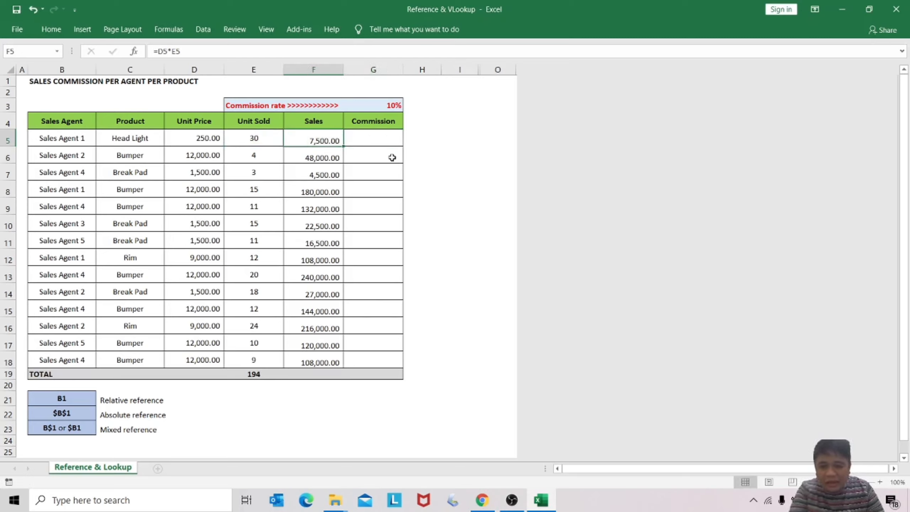
{"action": "key", "text": "F2"}
- Change F5 to =$D5*$E5, locking columns D and E, then copy it
{"action": "key", "text": "Left"}
{"action": "key", "text": "Left"}
{"action": "key", "text": "Left"}
{"action": "key", "text": "Left"}
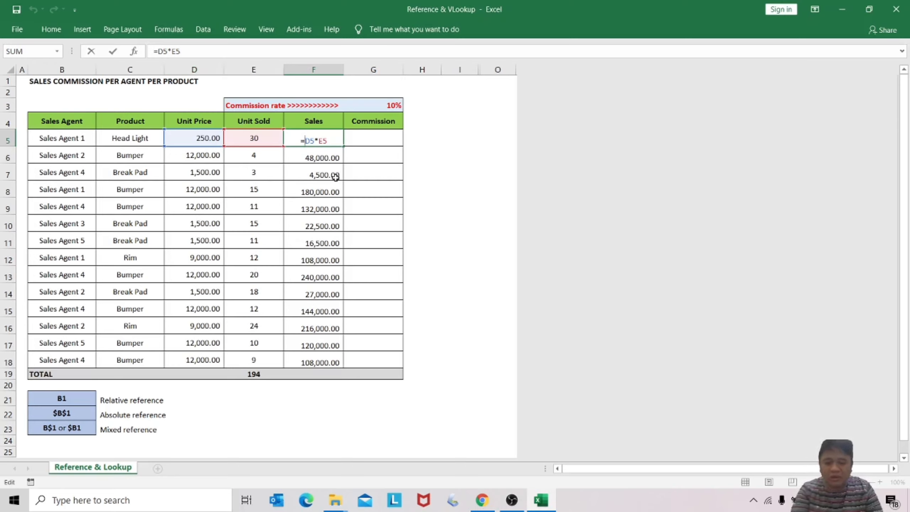
{"action": "type", "text": "$D5*"}
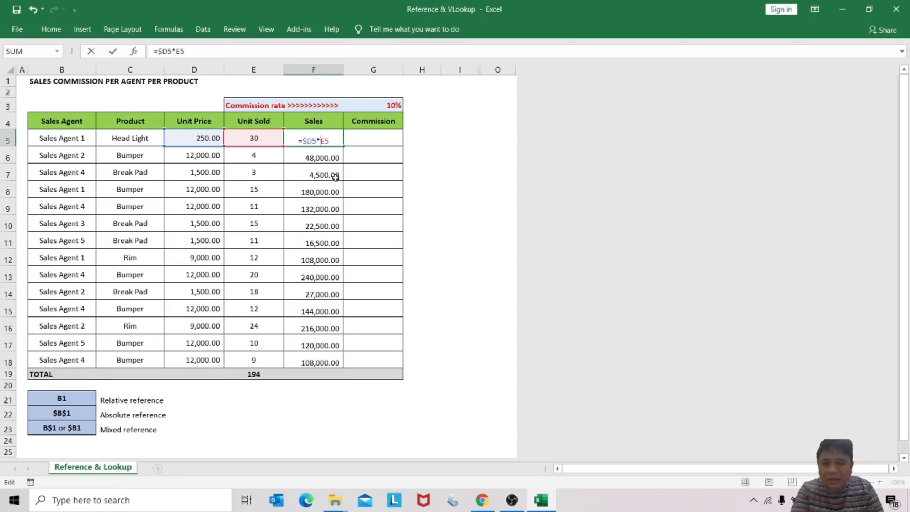
{"action": "type", "text": "$"}
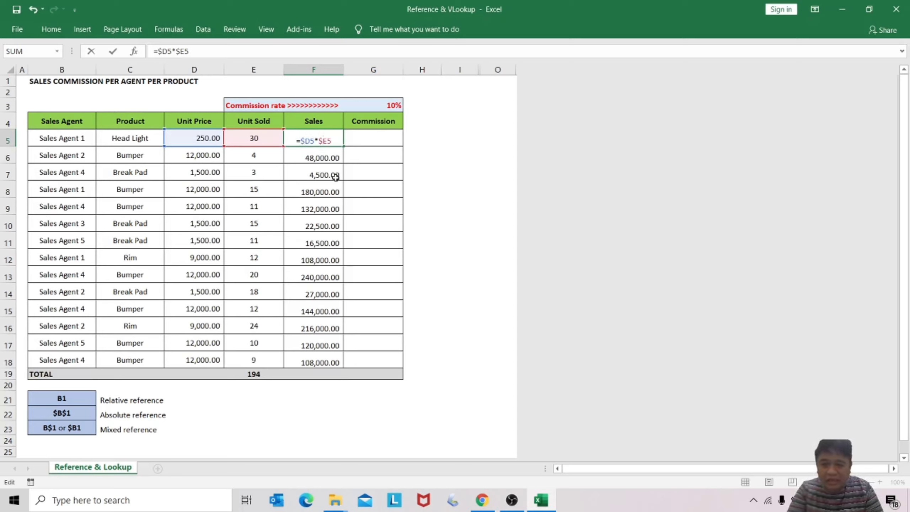
{"action": "key", "text": "Left"}
{"action": "key", "text": "Left"}
{"action": "key", "text": "Left"}
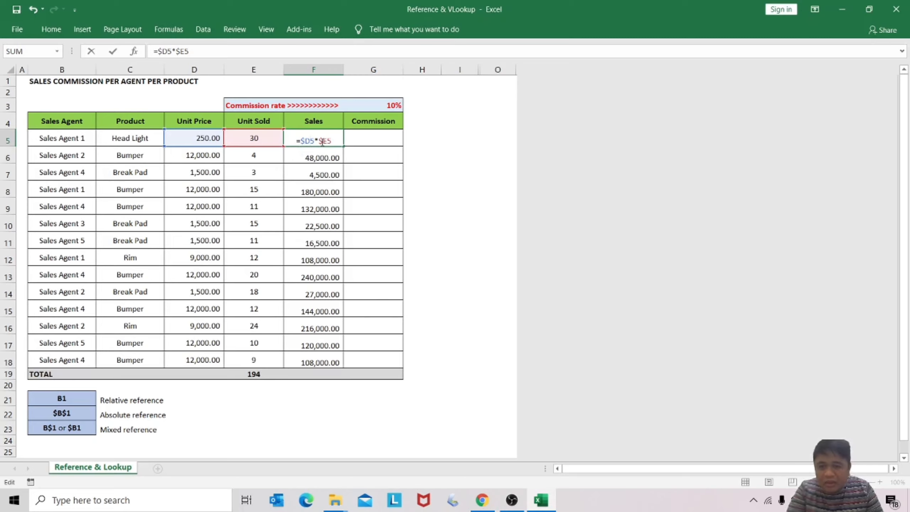
{"action": "key", "text": "ctrl+Return"}
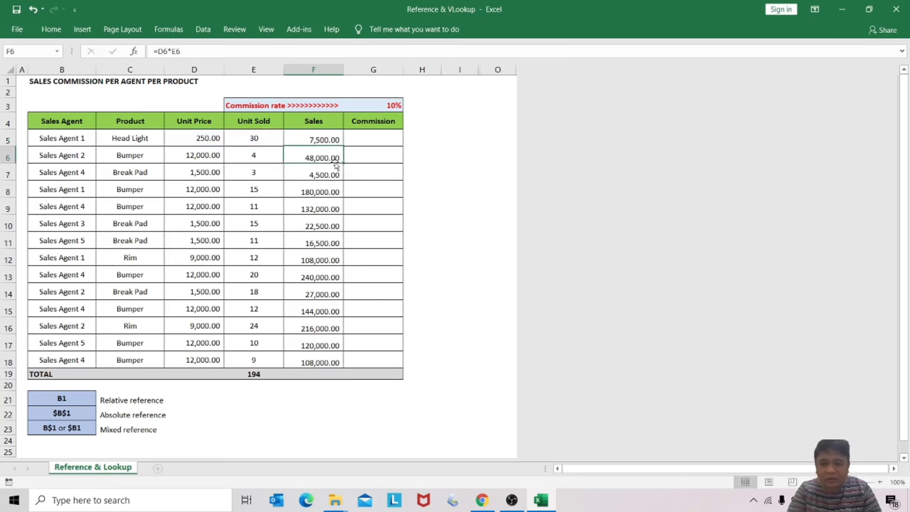
{"action": "key", "text": "ctrl+c"}
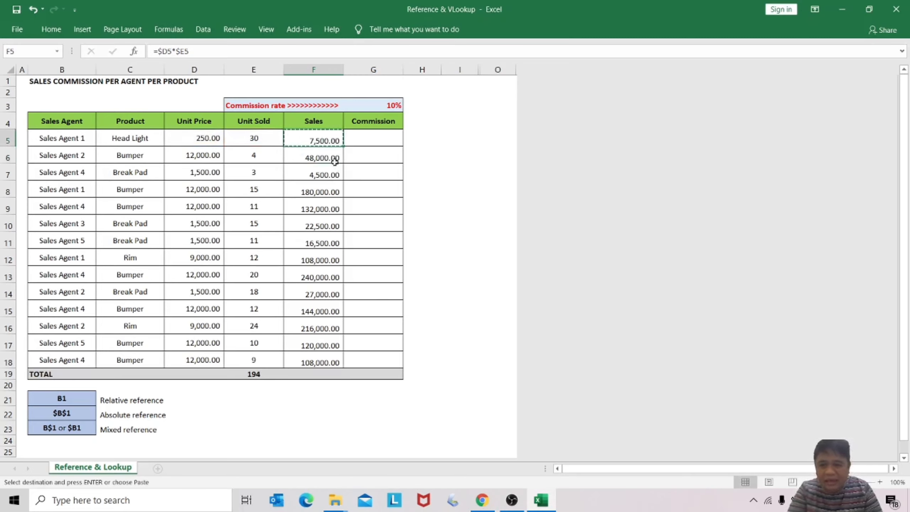
- Paste into G5 and edit it to =($D5*$E5)*G3, giving 750.00
{"action": "key", "text": "Right"}
{"action": "key", "text": "Return"}
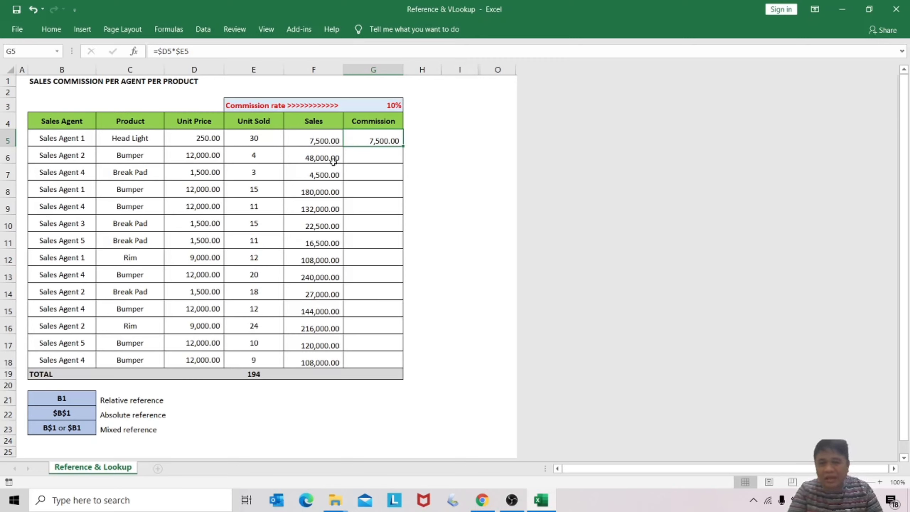
{"action": "left_click", "coordinate": [157, 51]}
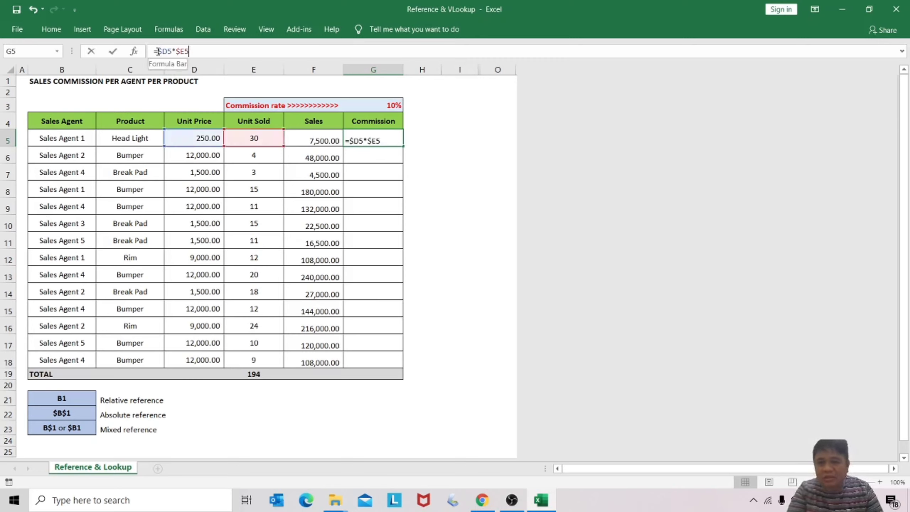
{"action": "type", "text": "("}
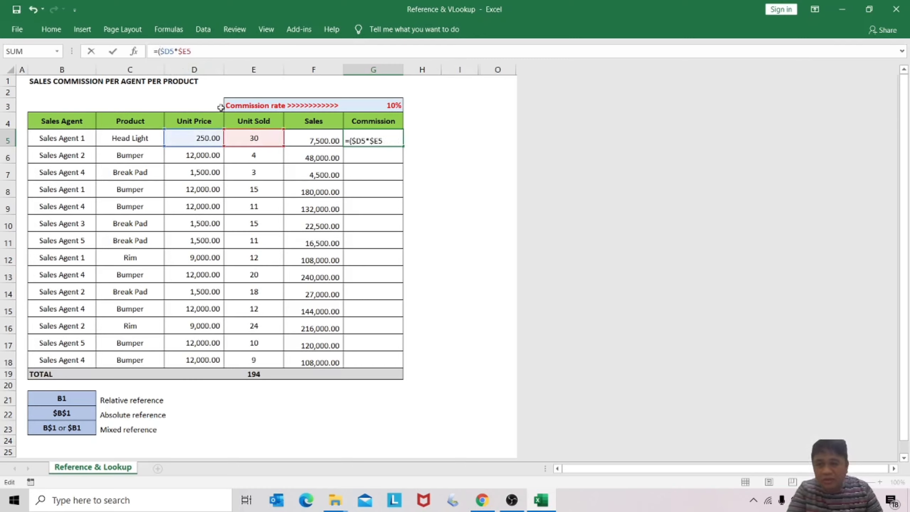
{"action": "left_click", "coordinate": [200, 52]}
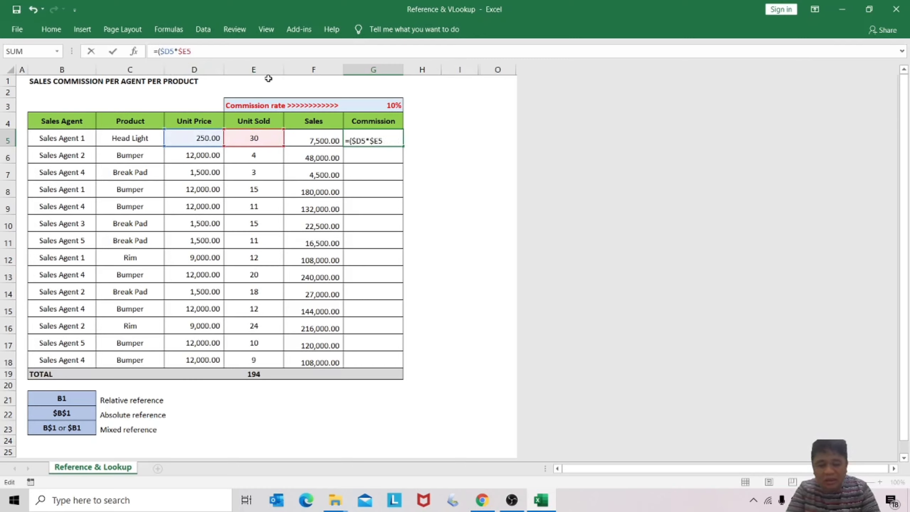
{"action": "type", "text": ")"}
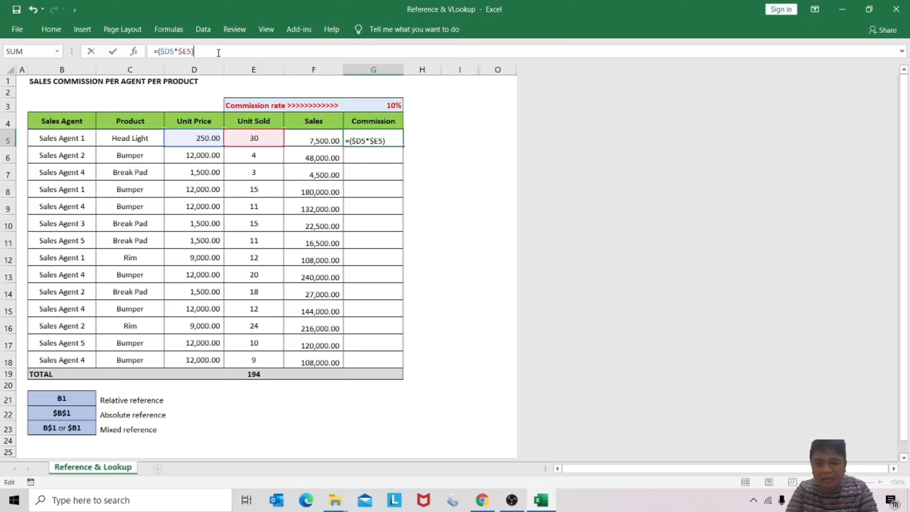
{"action": "type", "text": "*"}
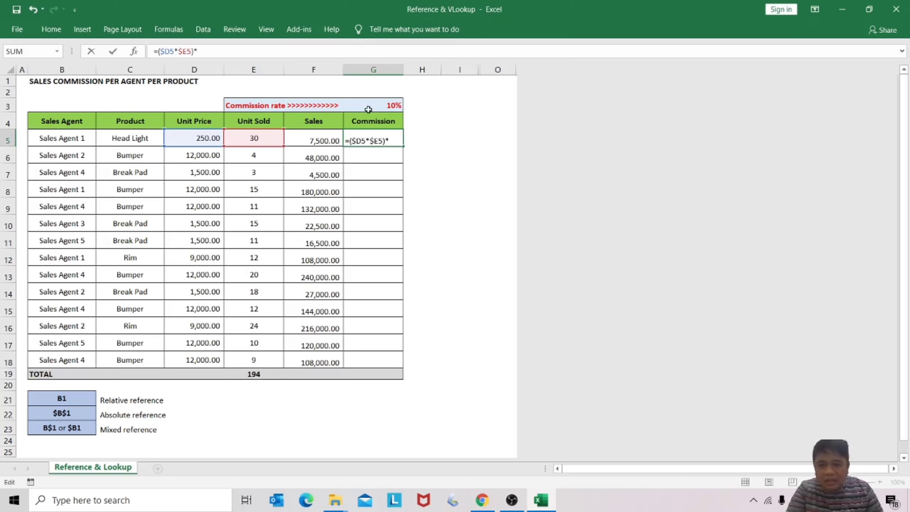
{"action": "left_click", "coordinate": [378, 114]}
{"action": "left_click", "coordinate": [383, 108]}
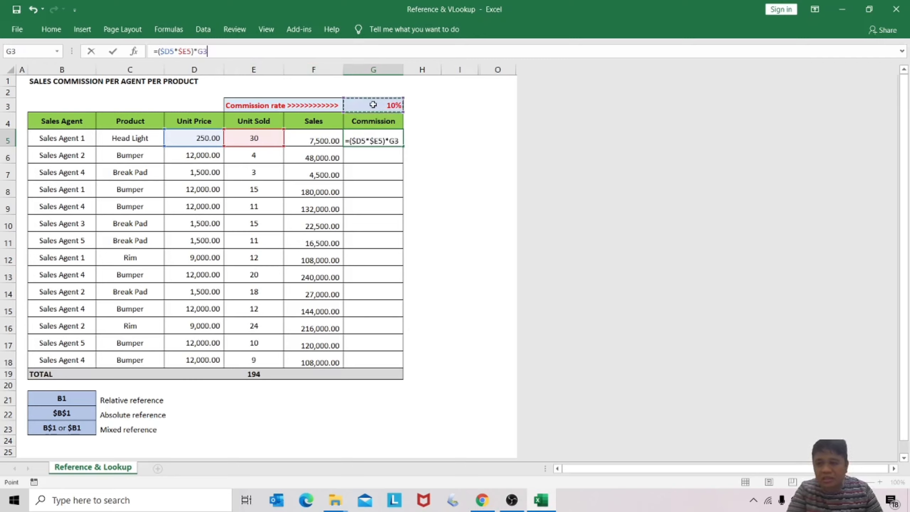
{"action": "key", "text": "Return"}
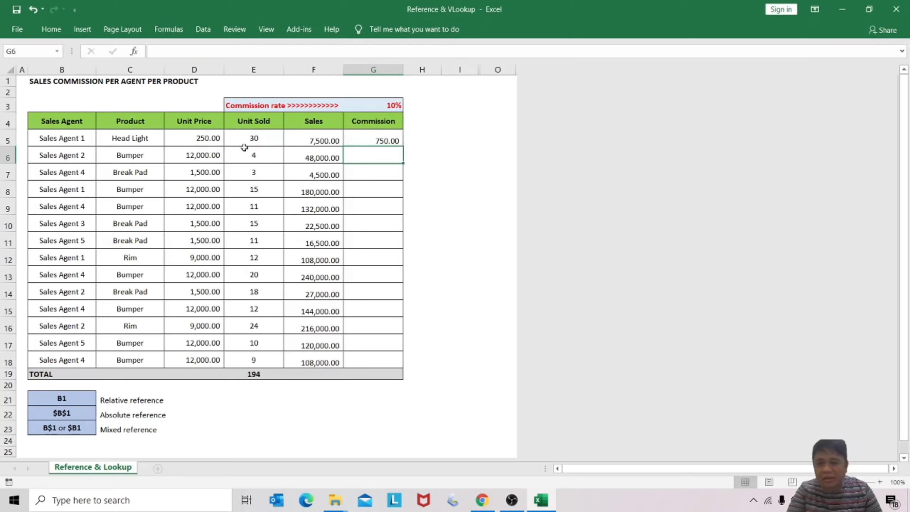
{"action": "left_click", "coordinate": [367, 141]}
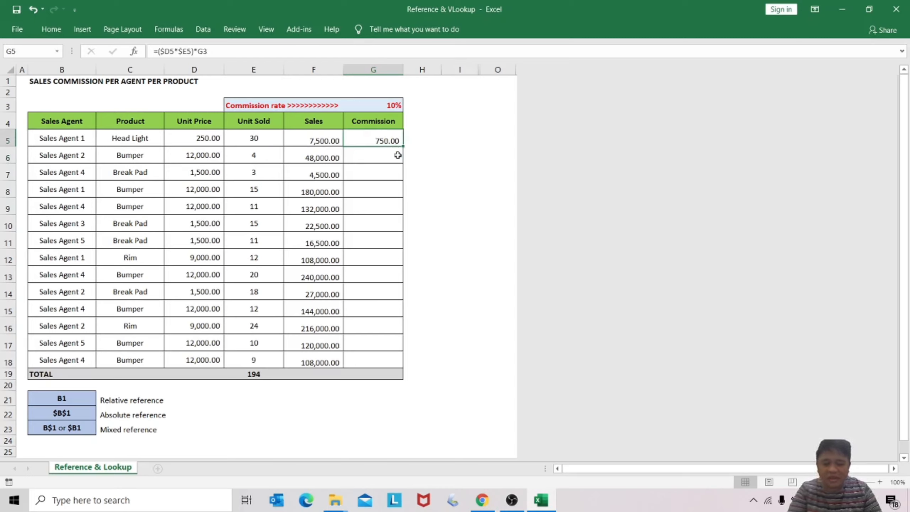
{"action": "key", "text": "ctrl+c"}
{"action": "left_click", "coordinate": [398, 155]}
{"action": "key", "text": "shift+Down"}
{"action": "key", "text": "shift+Down"}
{"action": "key", "text": "shift+Down"}
{"action": "key", "text": "shift+Down"}
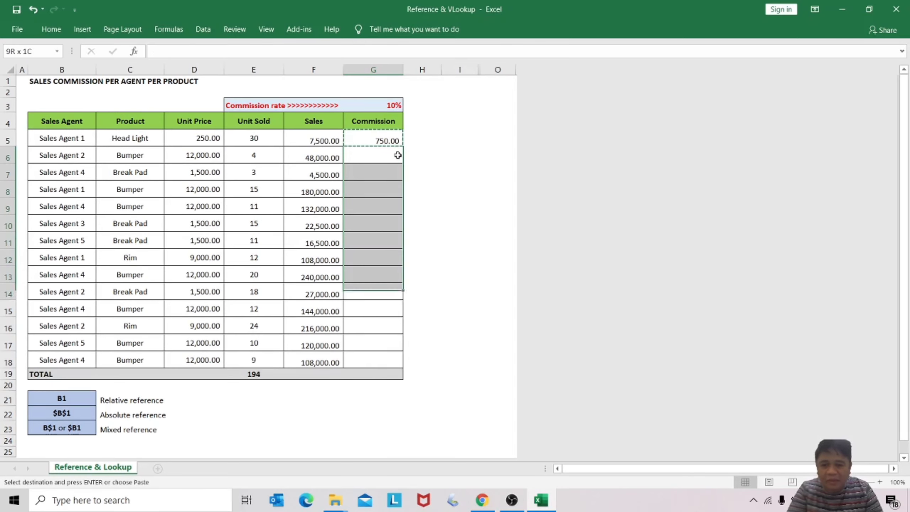
{"action": "key", "text": "shift+Down"}
{"action": "key", "text": "shift+Down"}
{"action": "key", "text": "shift+Down"}
{"action": "key", "text": "shift+Up"}
{"action": "key", "text": "shift+Up"}
{"action": "key", "text": "Return"}
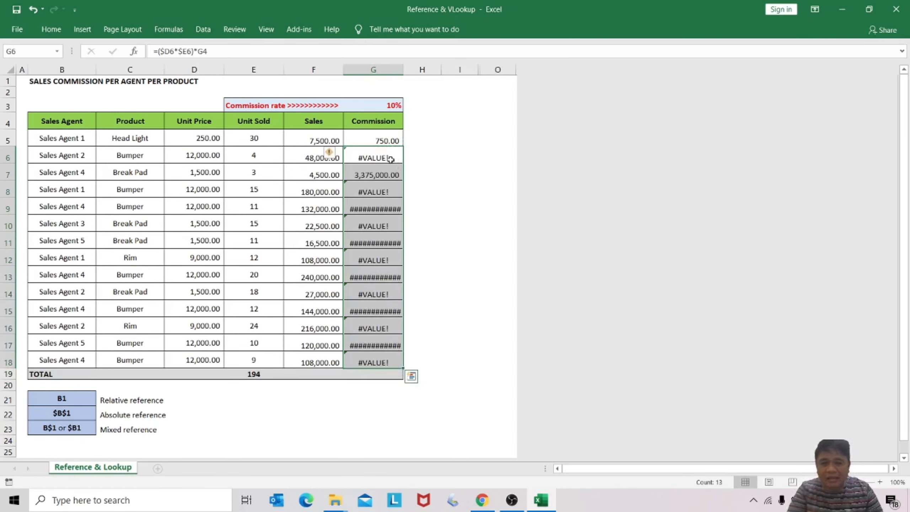
{"action": "left_click", "coordinate": [389, 158]}
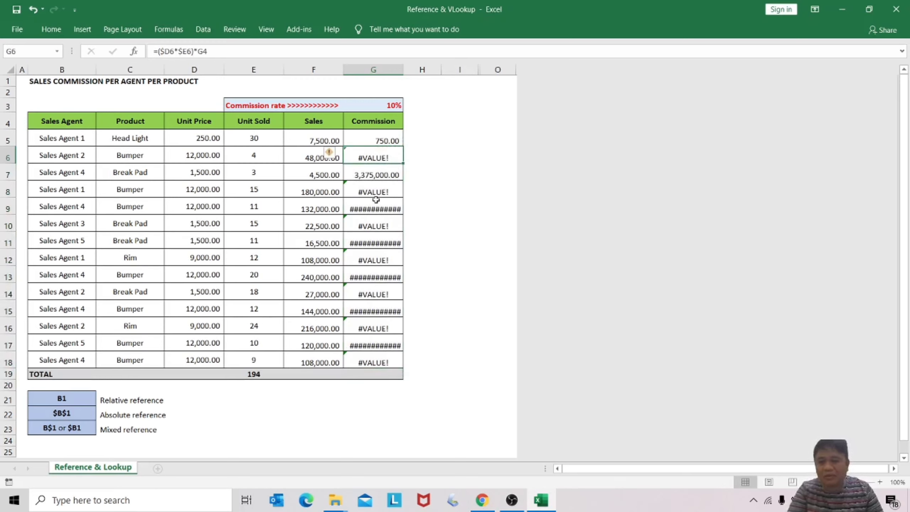
{"action": "left_click", "coordinate": [384, 140]}
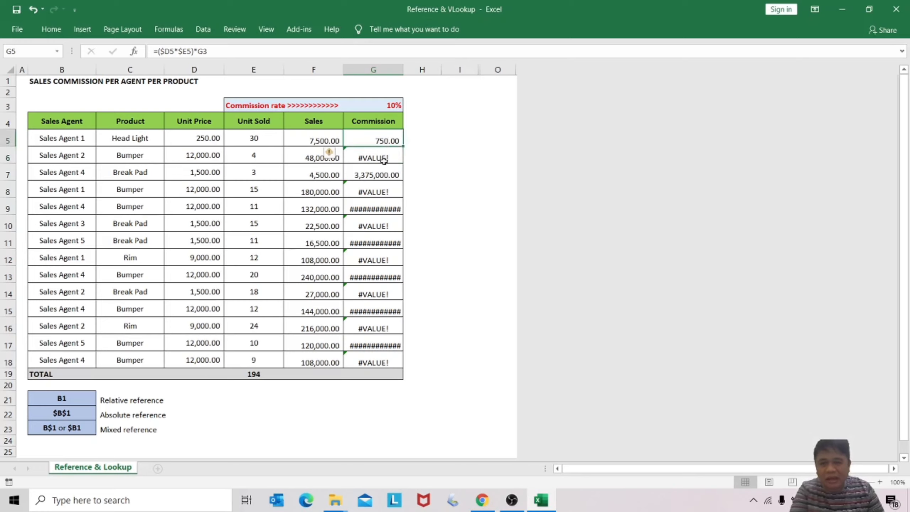
{"action": "key", "text": "F2"}
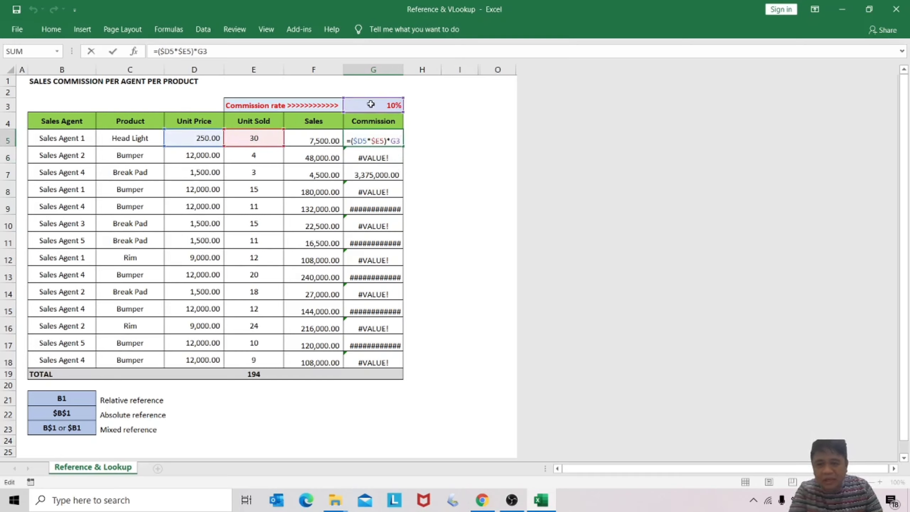
{"action": "key", "text": "ctrl+Return"}
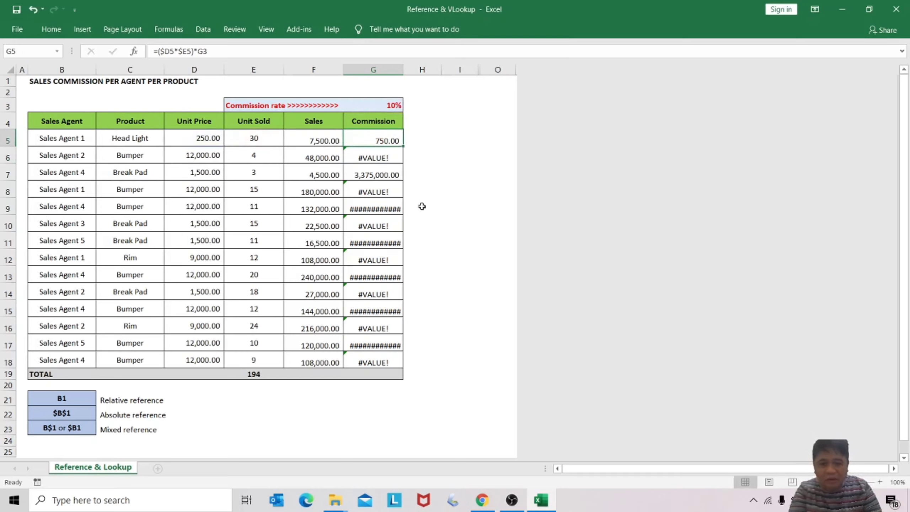
{"action": "key", "text": "Down"}
{"action": "key", "text": "F2"}
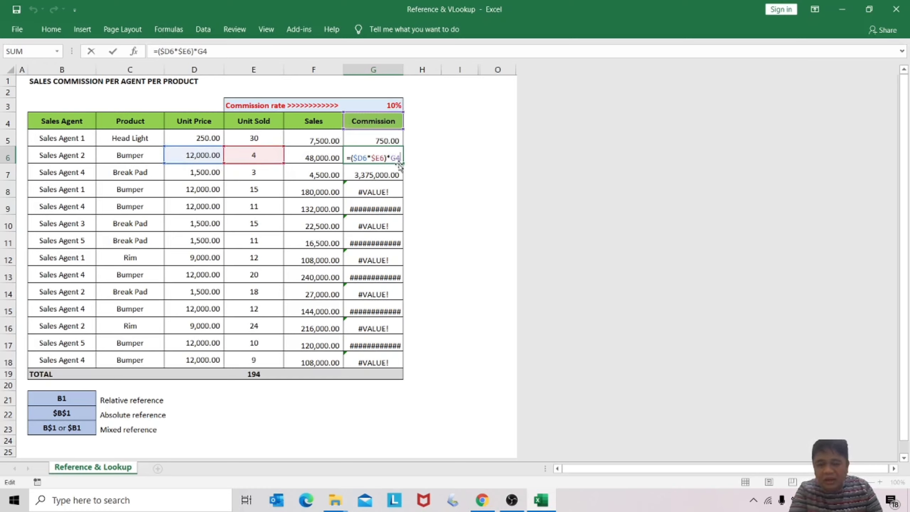
{"action": "key", "text": "Escape"}
{"action": "key", "text": "Up"}
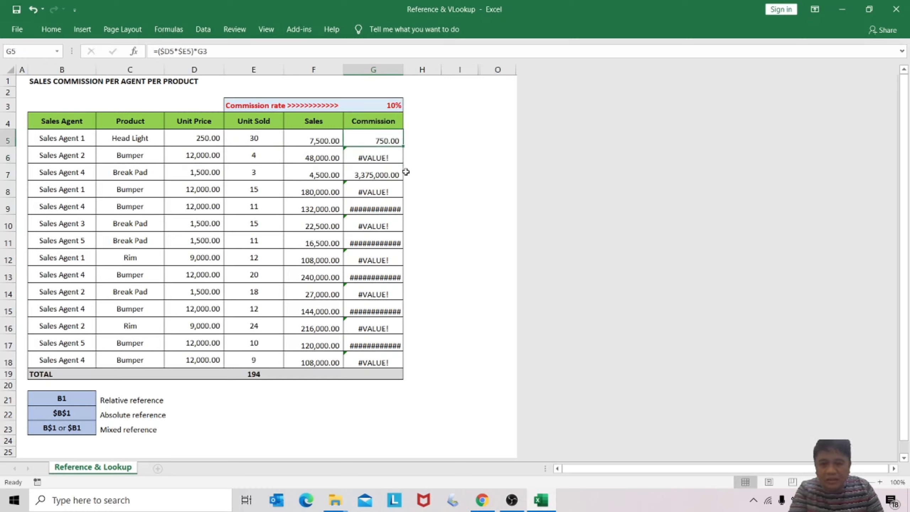
{"action": "key", "text": "F2"}
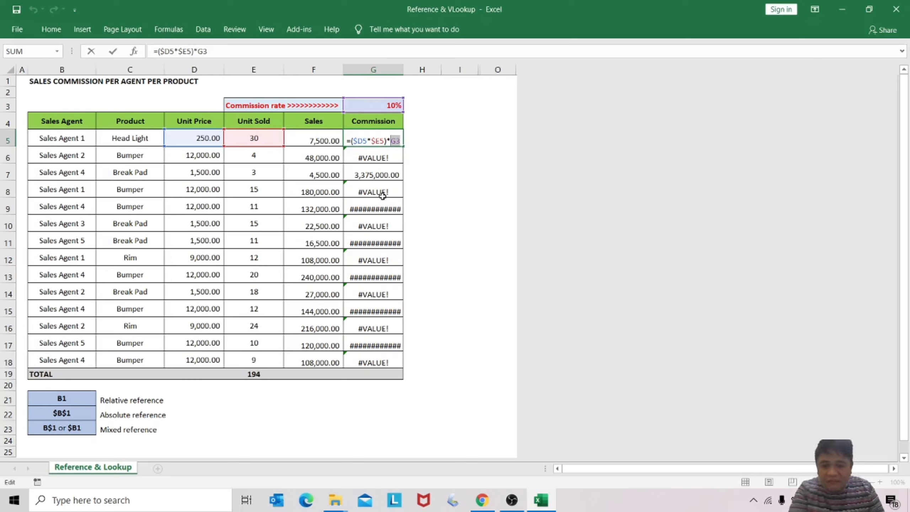
- Cycle the rate reference with F4 until the formula reads =($D5*$E5)*$G$3
{"action": "key", "text": "F4"}
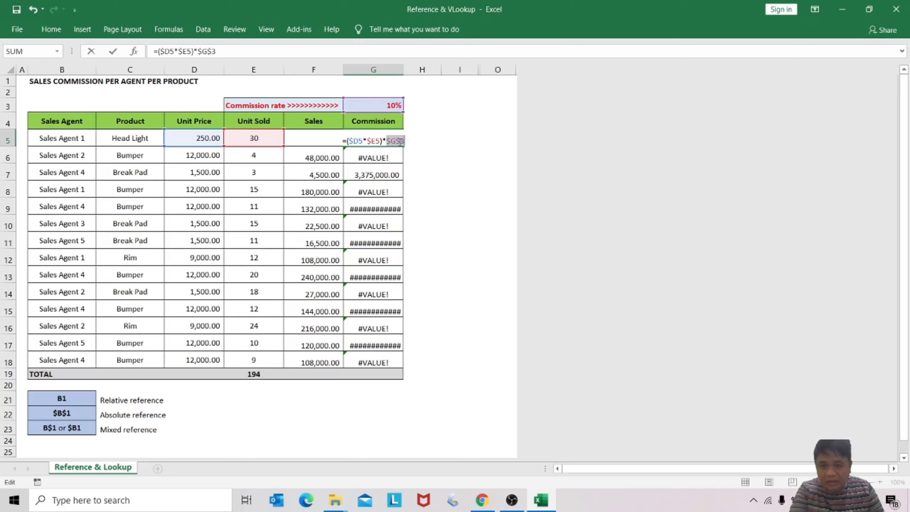
{"action": "key", "text": "F4"}
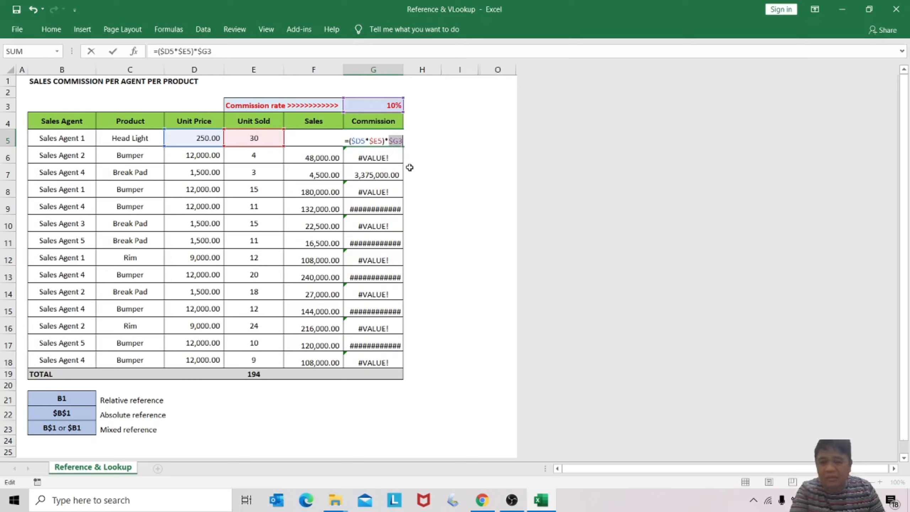
{"action": "key", "text": "F4"}
{"action": "key", "text": "F4"}
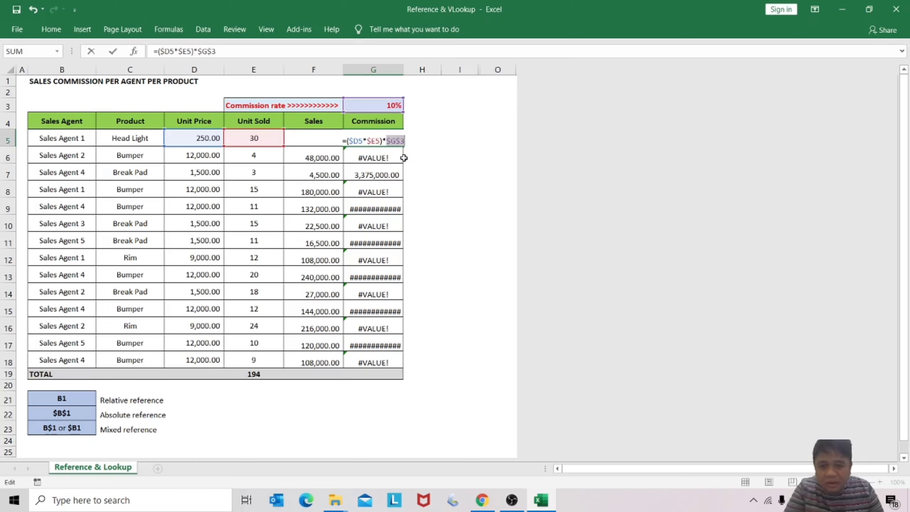
- Confirm G5's $G$3 formula and paste it into G6:G18, giving 750.00 to 24,000.00
{"action": "key", "text": "ctrl+Return"}
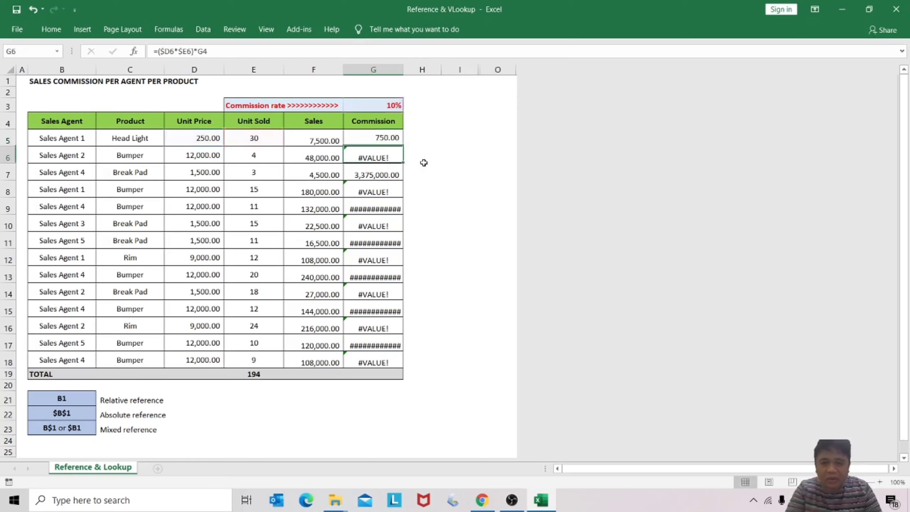
{"action": "key", "text": "ctrl+c"}
{"action": "key", "text": "Down"}
{"action": "key", "text": "shift+Down"}
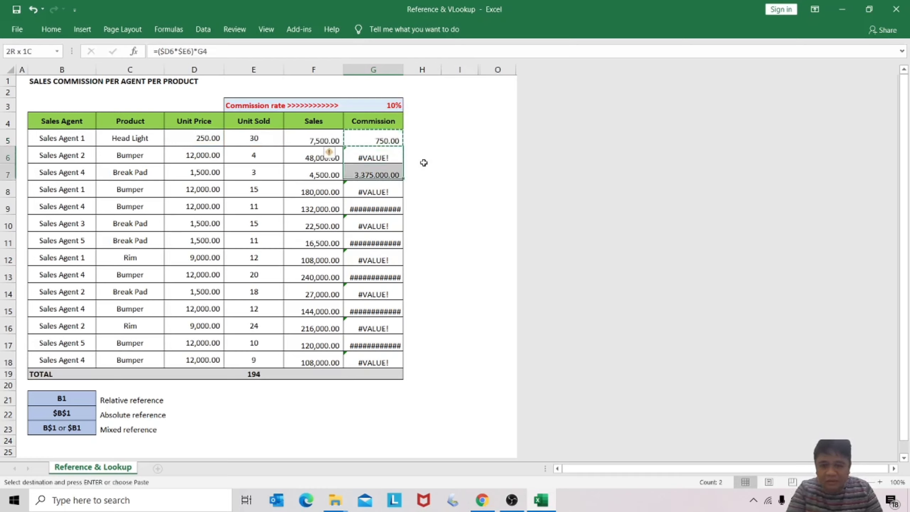
{"action": "key", "text": "shift+Down"}
{"action": "key", "text": "shift+Down"}
{"action": "key", "text": "shift+Down"}
{"action": "key", "text": "shift+Down"}
{"action": "key", "text": "shift+Up"}
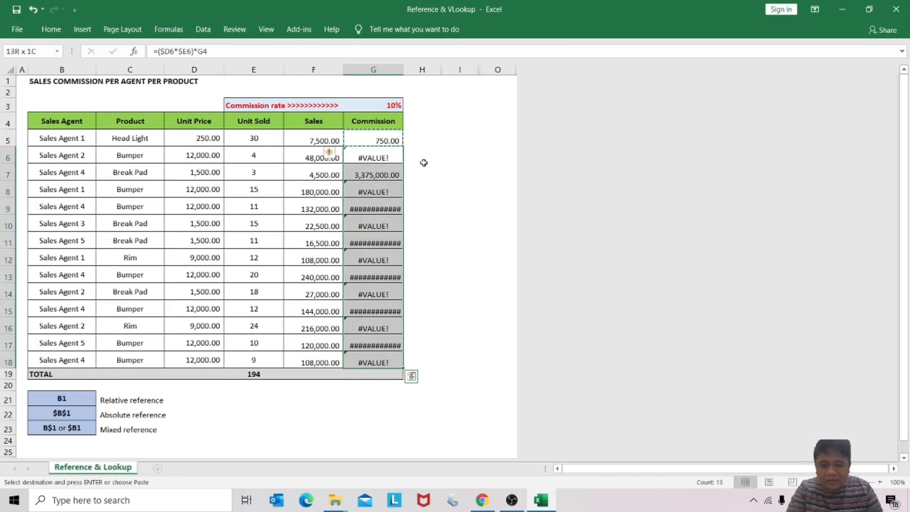
{"action": "key", "text": "Return"}
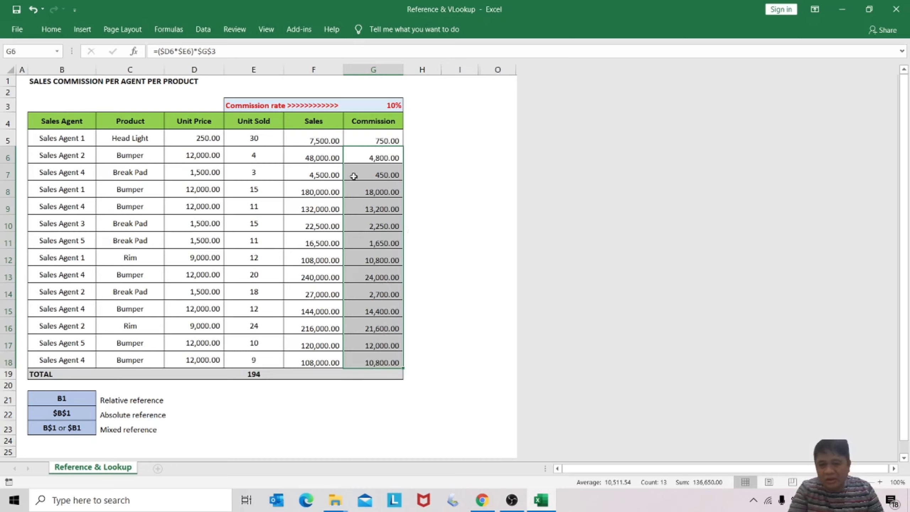
{"action": "left_click", "coordinate": [367, 392]}
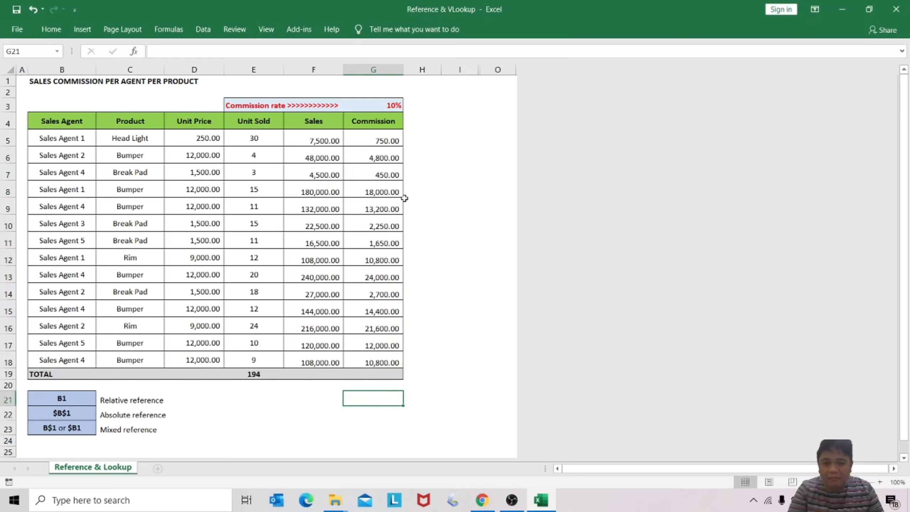
- Total the Sales column in F19 with =SUM(F5:F18), giving 1,374,000.00
{"action": "left_click", "coordinate": [333, 372]}
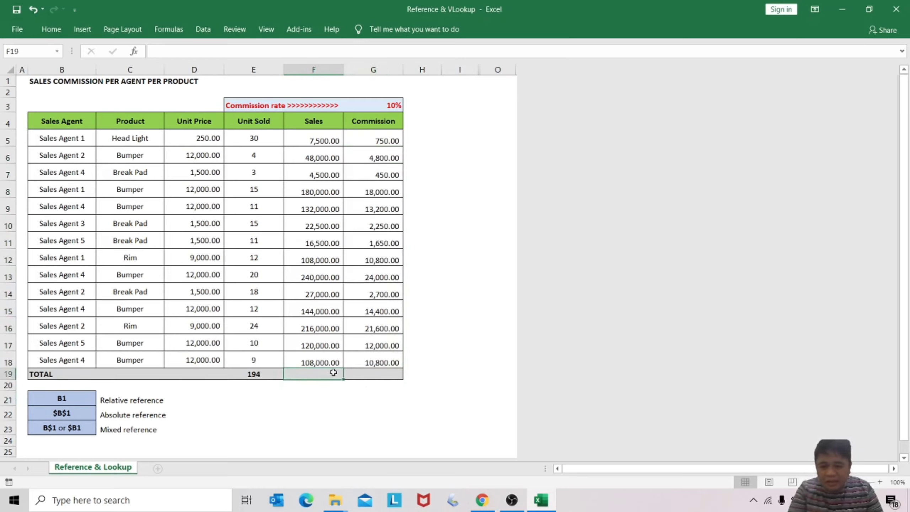
{"action": "type", "text": "=sum("}
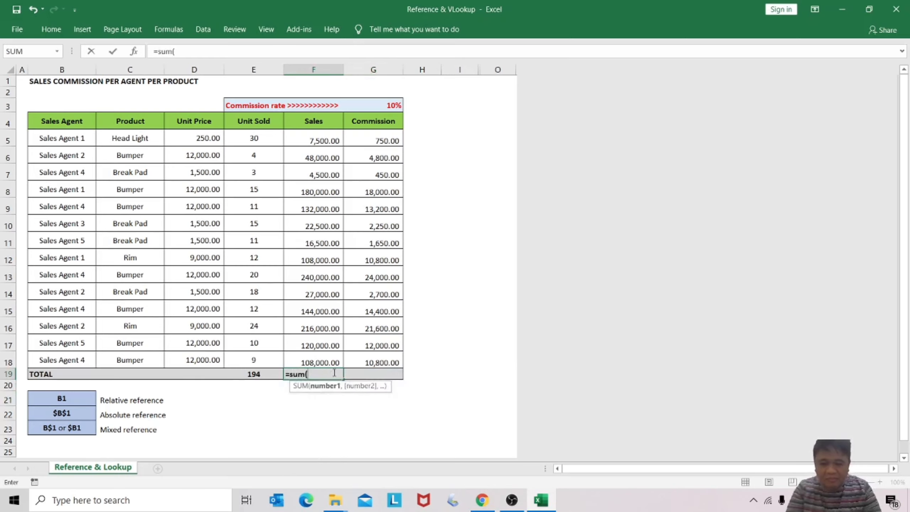
{"action": "key", "text": "Up"}
{"action": "key", "text": "shift+Up"}
{"action": "key", "text": "shift+Up"}
{"action": "key", "text": "shift+Up"}
{"action": "key", "text": "shift+Up"}
{"action": "key", "text": "shift+Up"}
{"action": "key", "text": "shift+Up"}
{"action": "key", "text": "shift+Up"}
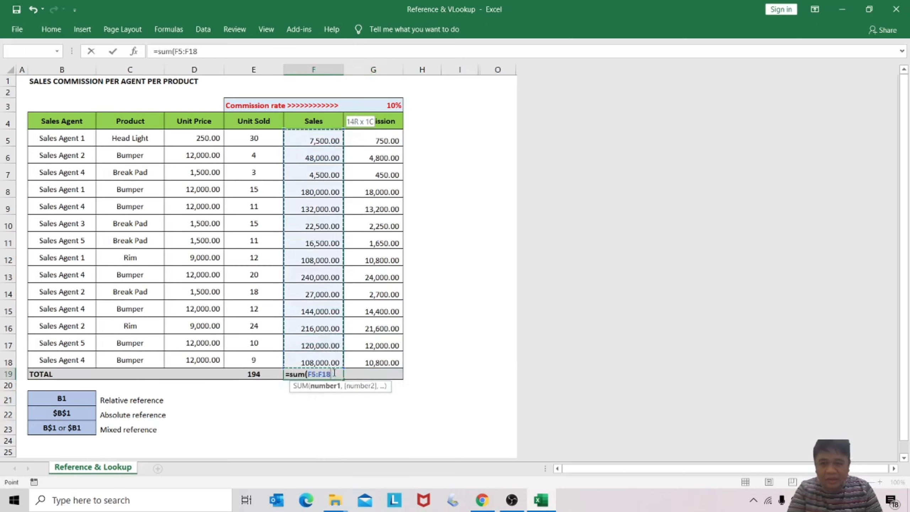
{"action": "key", "text": "shift+Return"}
- Total the Commission column in G19 with =SUM(G5:G18), giving 137,400.00
{"action": "key", "text": "Down"}
{"action": "key", "text": "ctrl+c"}
{"action": "key", "text": "Right"}
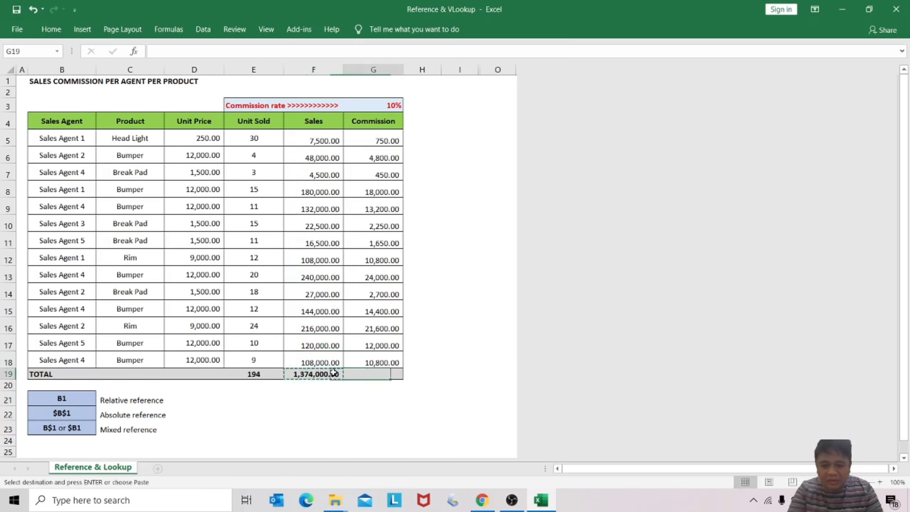
{"action": "key", "text": "Return"}
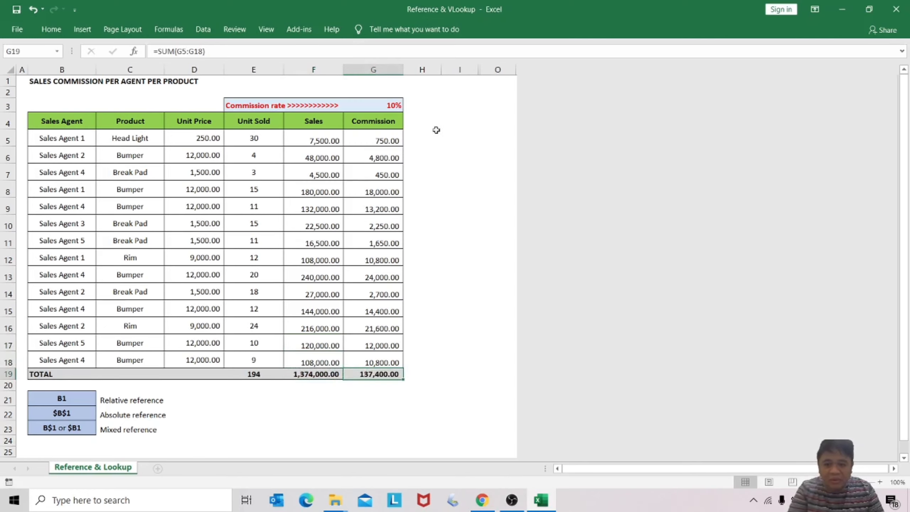
- Unhide the columns between I and O, exposing the per-agent summary and lookup table
{"action": "left_click_drag", "start_coordinate": [460, 69], "coordinate": [496, 71]}
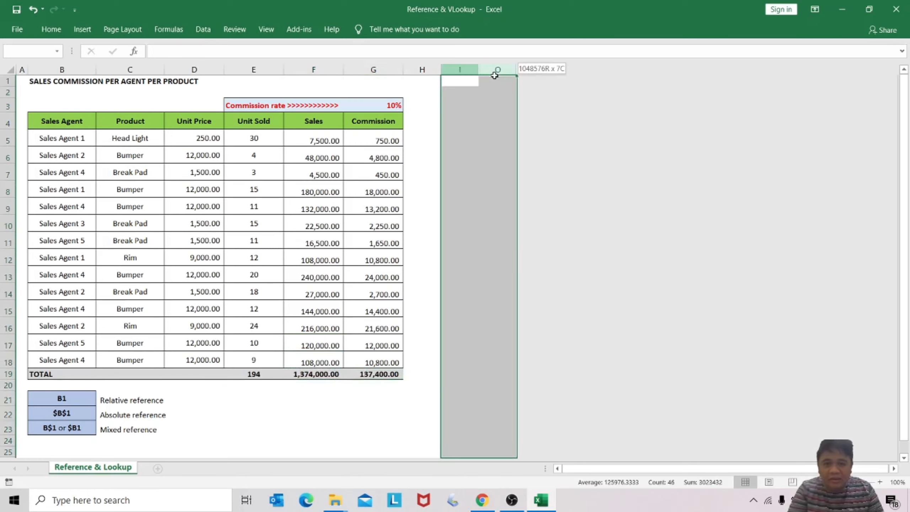
{"action": "right_click", "coordinate": [498, 114]}
{"action": "left_click", "coordinate": [548, 285]}
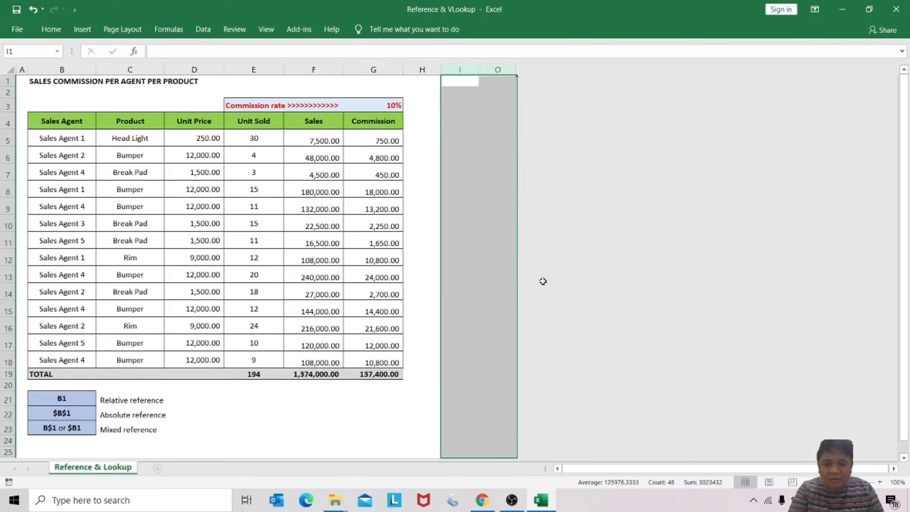
{"action": "left_click", "coordinate": [526, 144]}
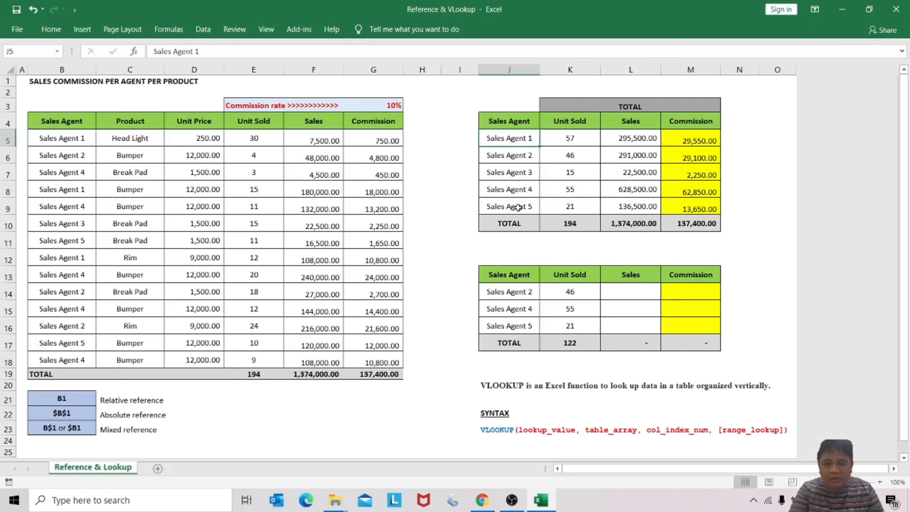
- Inspect the summary's agent names and its SUMIF formulas for Unit Sold and Sales
{"action": "left_click_drag", "start_coordinate": [518, 207], "coordinate": [514, 141]}
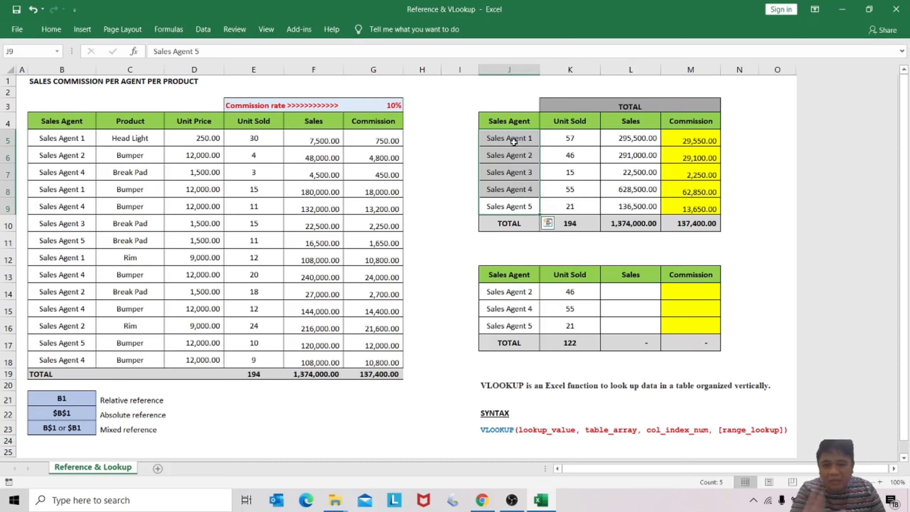
{"action": "left_click", "coordinate": [586, 140]}
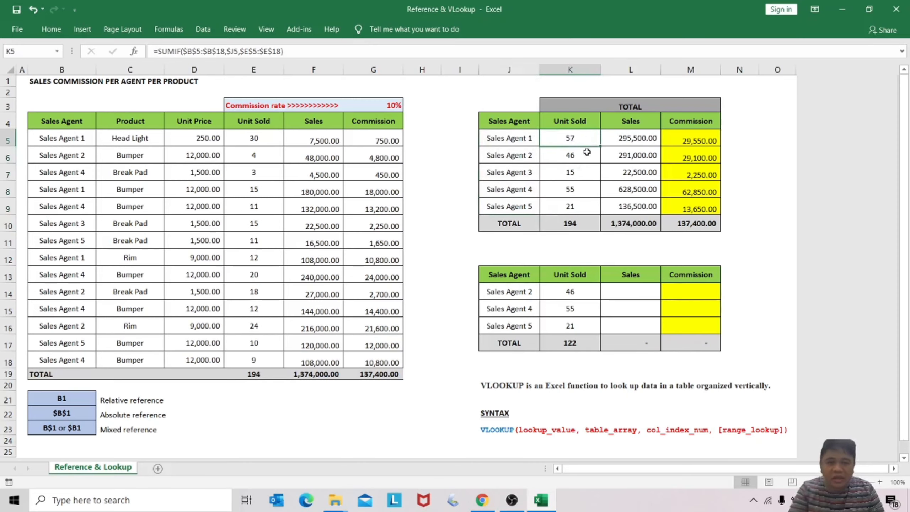
{"action": "left_click", "coordinate": [649, 141]}
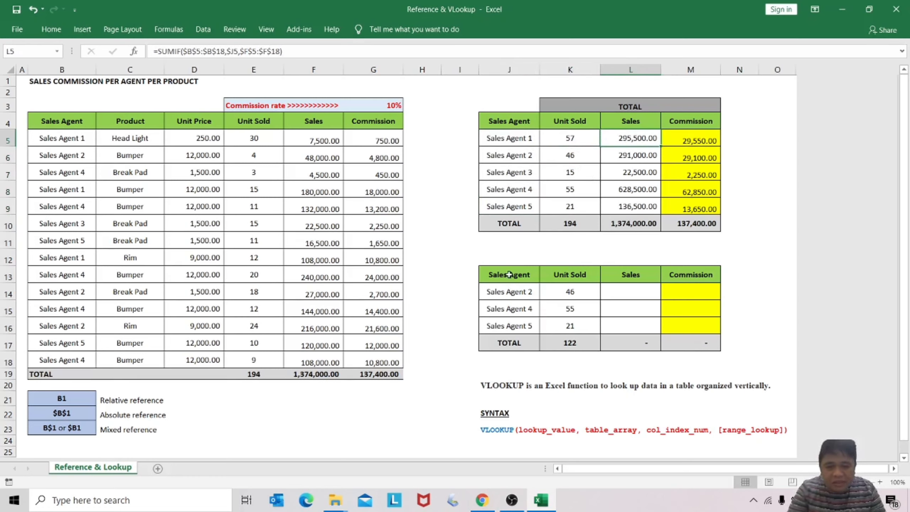
- Point out the lookup table for Sales Agents 2, 4 and 5 and its empty Sales cells
{"action": "mouse_move", "coordinate": [508, 274]}
{"action": "left_mouse_down"}
{"action": "mouse_move", "coordinate": [645, 288]}
{"action": "mouse_move", "coordinate": [717, 347]}
{"action": "left_mouse_up"}
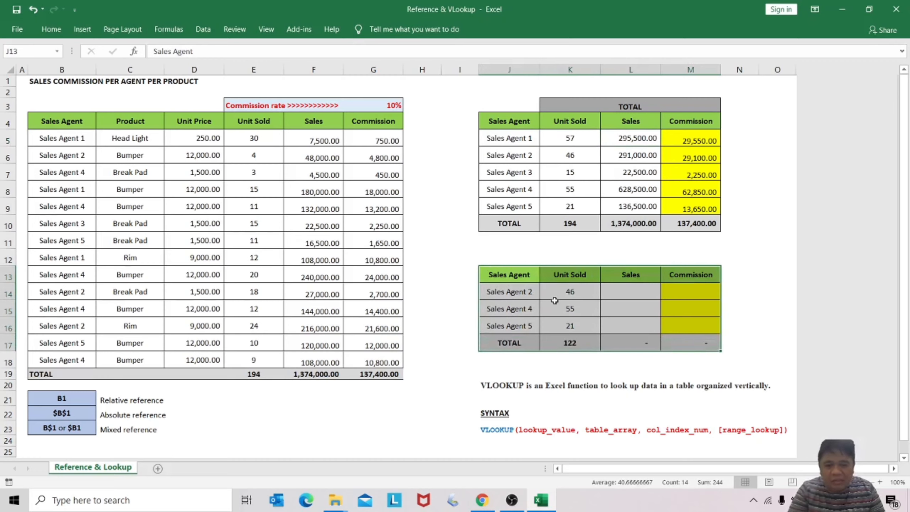
{"action": "left_click", "coordinate": [520, 299]}
{"action": "left_click", "coordinate": [615, 289]}
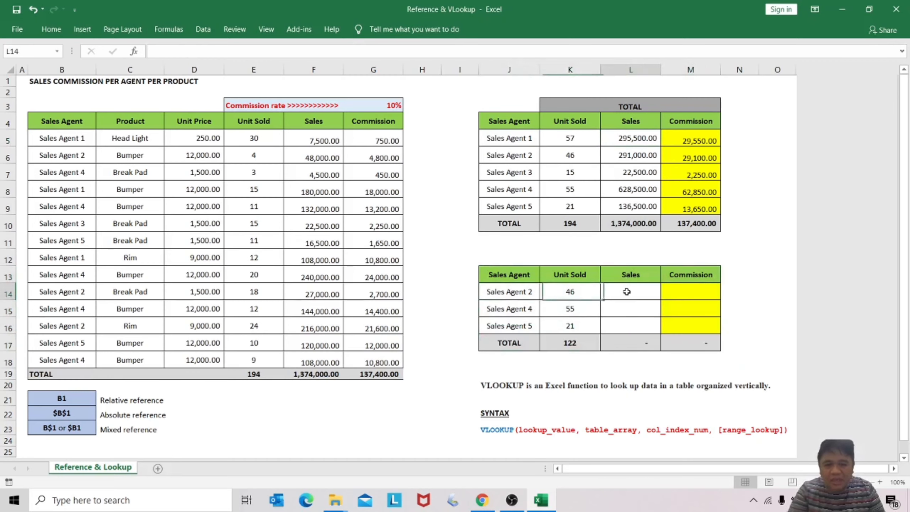
{"action": "left_click", "coordinate": [519, 292]}
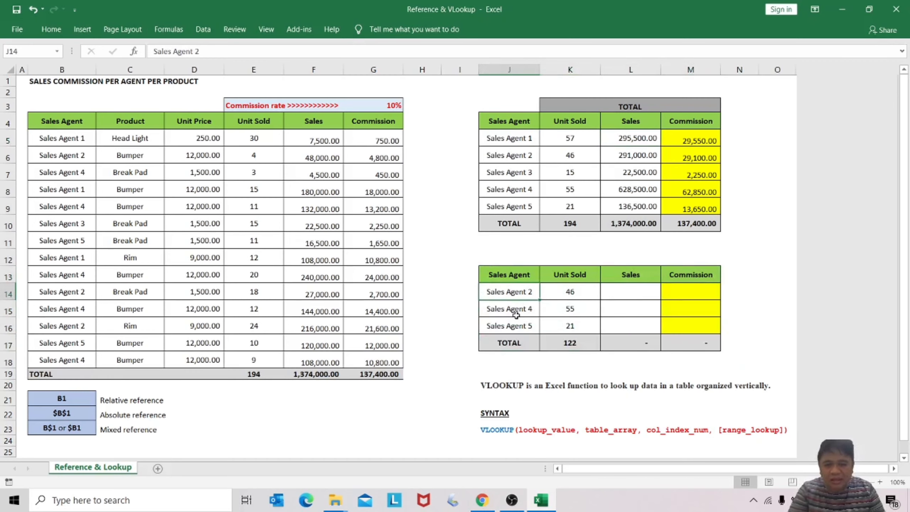
{"action": "left_click", "coordinate": [516, 310]}
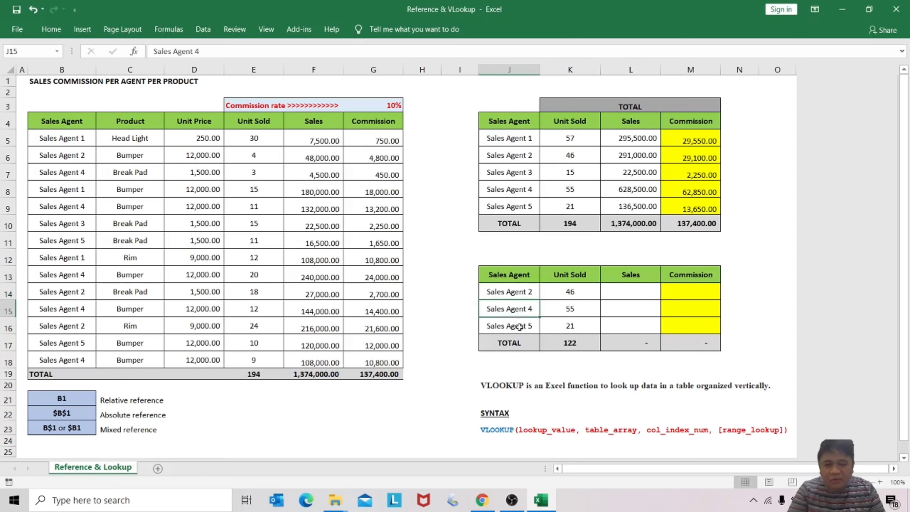
{"action": "left_click", "coordinate": [519, 325]}
{"action": "left_click", "coordinate": [630, 296]}
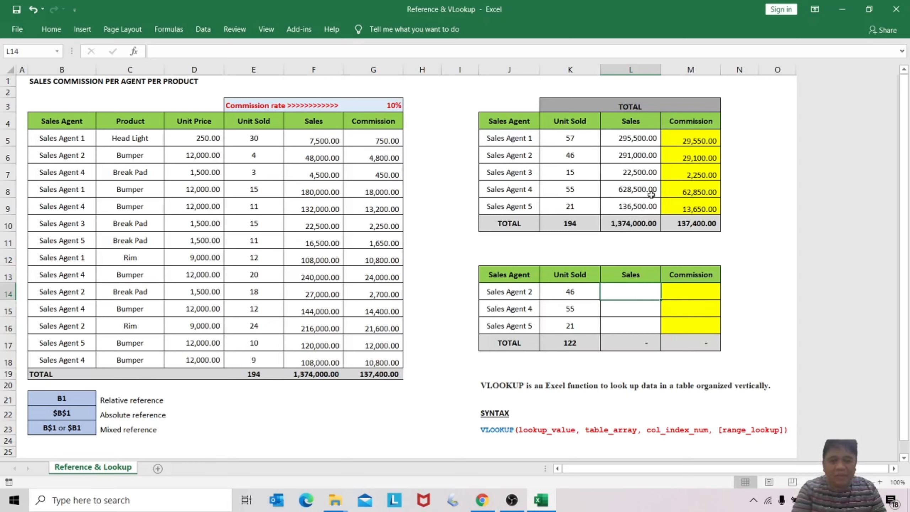
- Confirm Sales Agent 1's Sales as =SUMIF($B$5:$B$18,$J5,$F$5:$F$18) and point out its criterion cell
{"action": "left_click", "coordinate": [631, 139]}
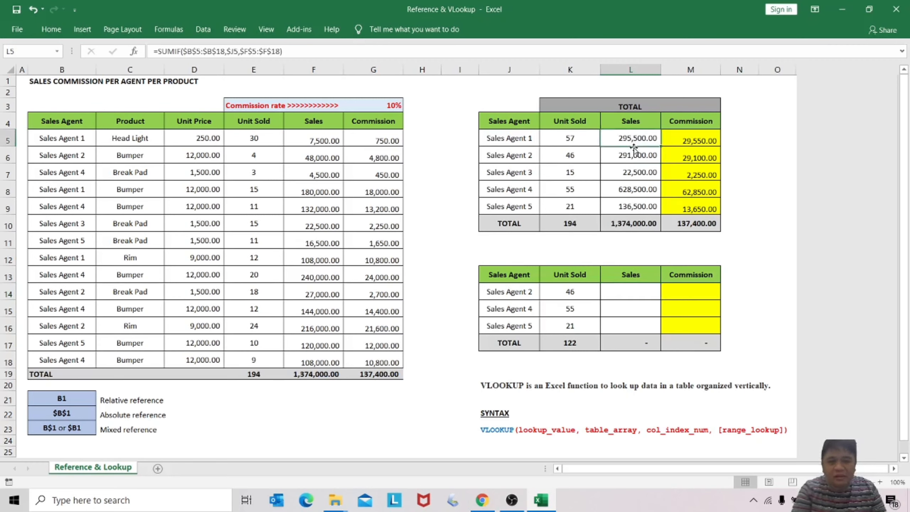
{"action": "double_click", "coordinate": [633, 140]}
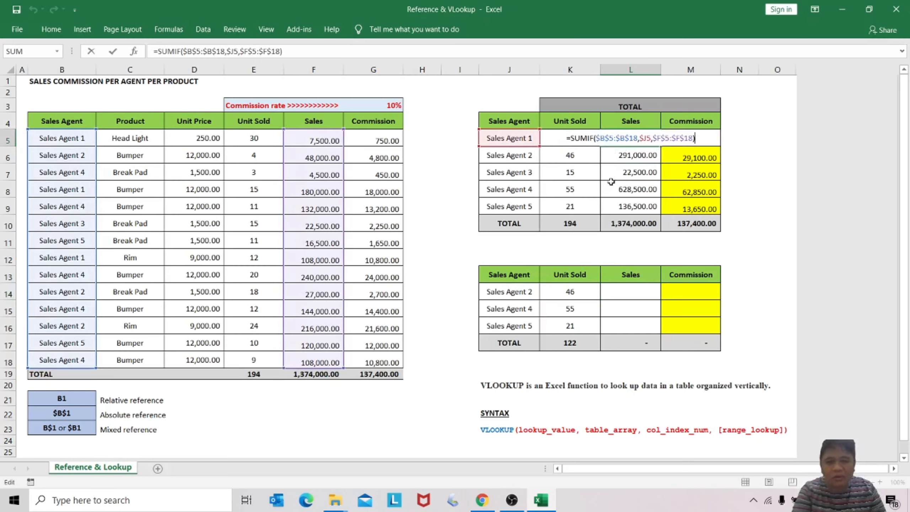
{"action": "key", "text": "ctrl+Return"}
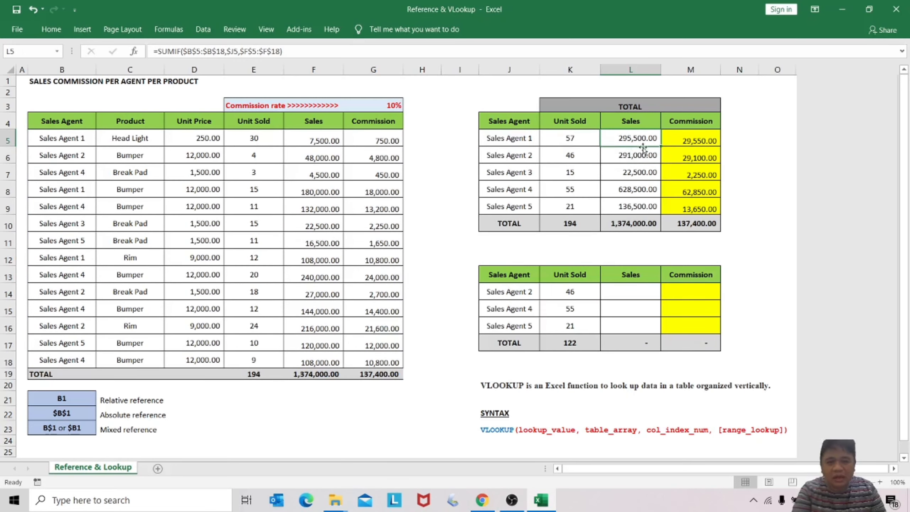
{"action": "left_click", "coordinate": [512, 138]}
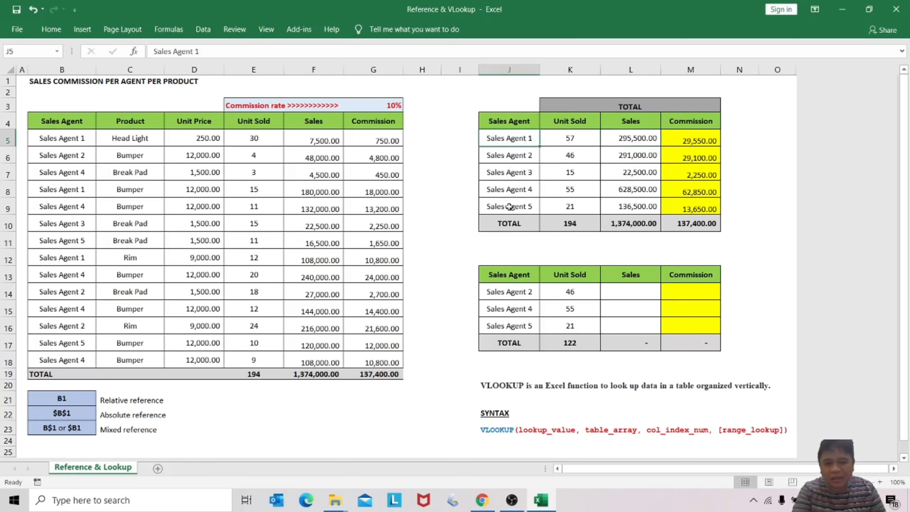
{"action": "left_click", "coordinate": [625, 140]}
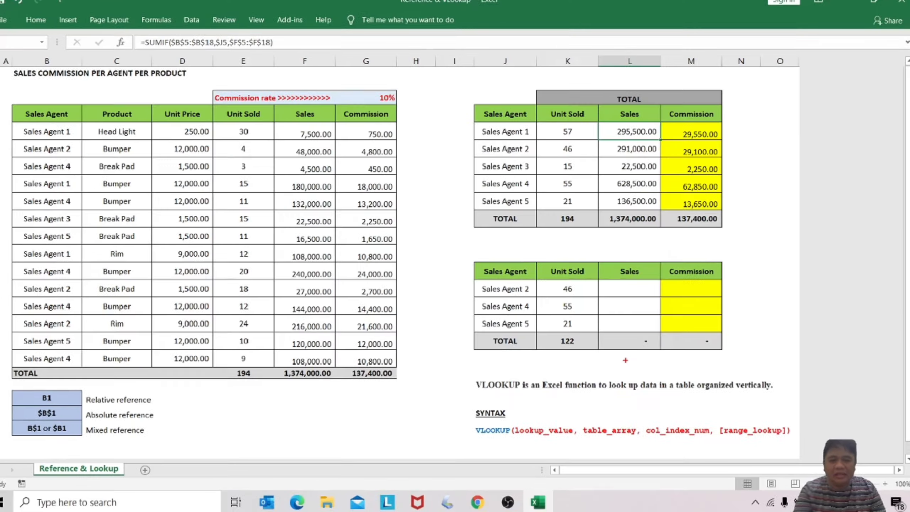
{"action": "key", "text": "Left"}
{"action": "key", "text": "Left"}
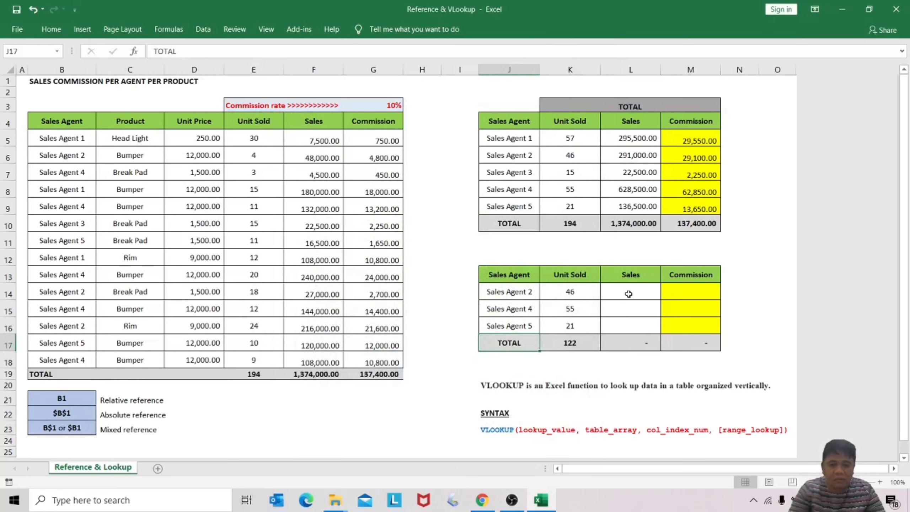
{"action": "left_click", "coordinate": [628, 292]}
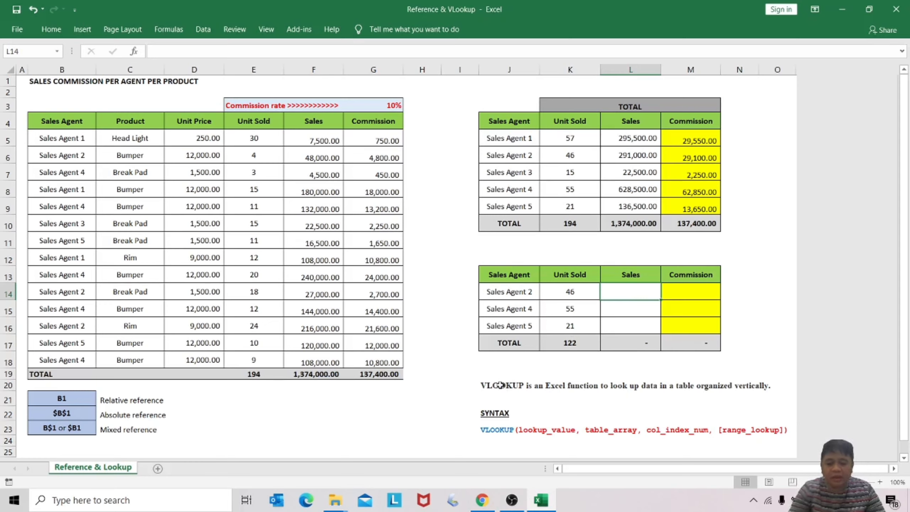
{"action": "left_click", "coordinate": [501, 385]}
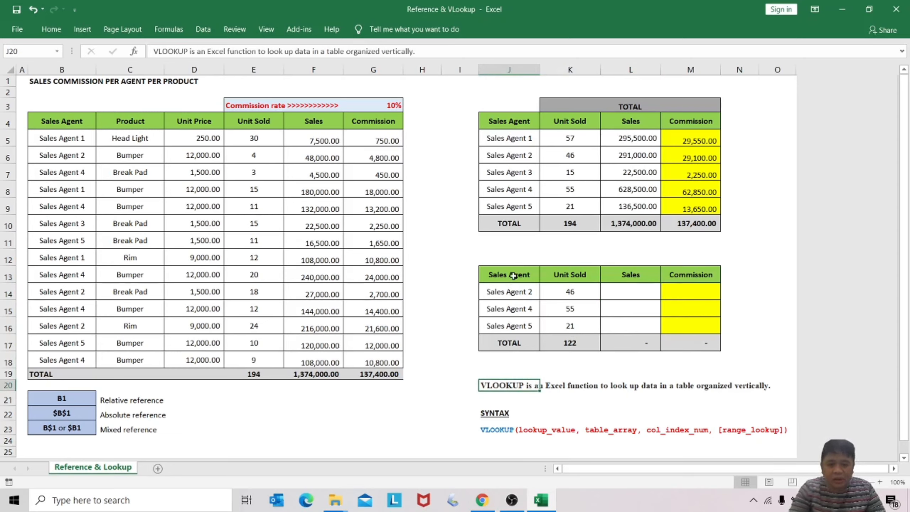
{"action": "left_click_drag", "start_coordinate": [512, 275], "coordinate": [513, 322]}
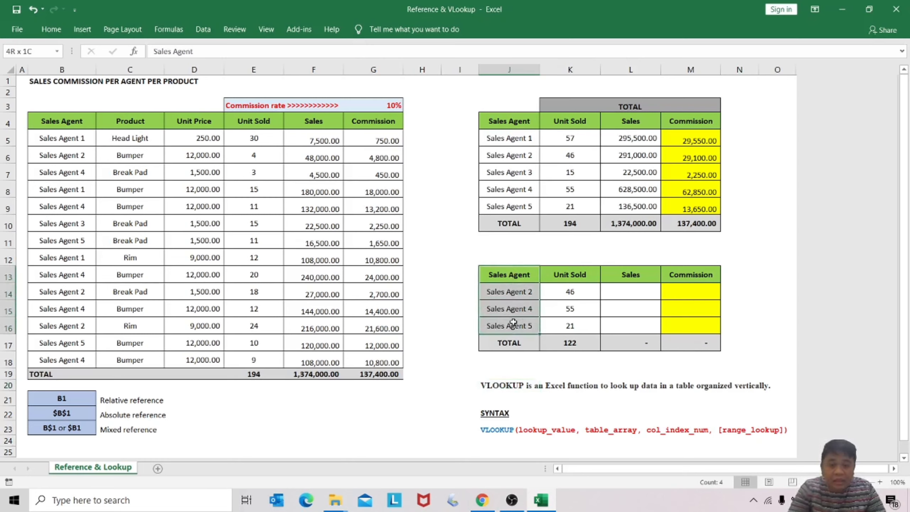
{"action": "left_click_drag", "start_coordinate": [513, 322], "coordinate": [512, 322]}
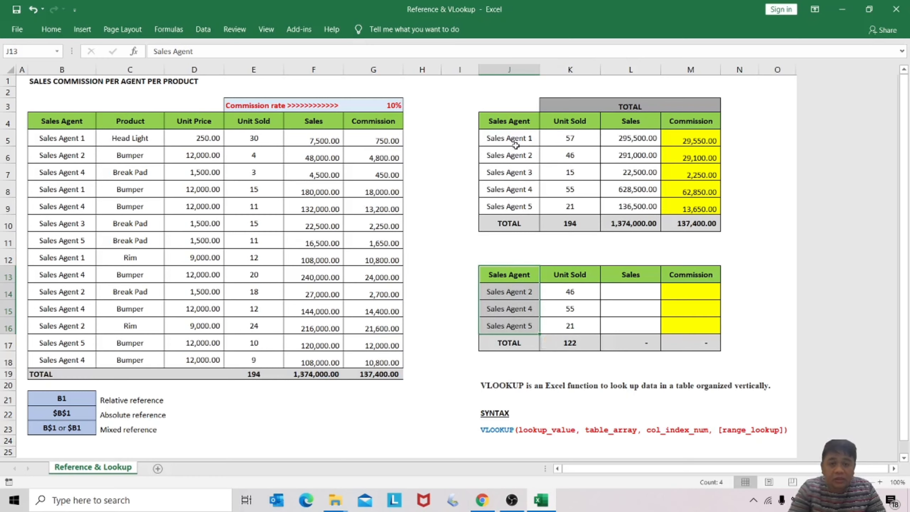
{"action": "mouse_move", "coordinate": [509, 121]}
{"action": "left_mouse_down"}
{"action": "mouse_move", "coordinate": [684, 191]}
{"action": "mouse_move", "coordinate": [684, 208]}
{"action": "left_mouse_up"}
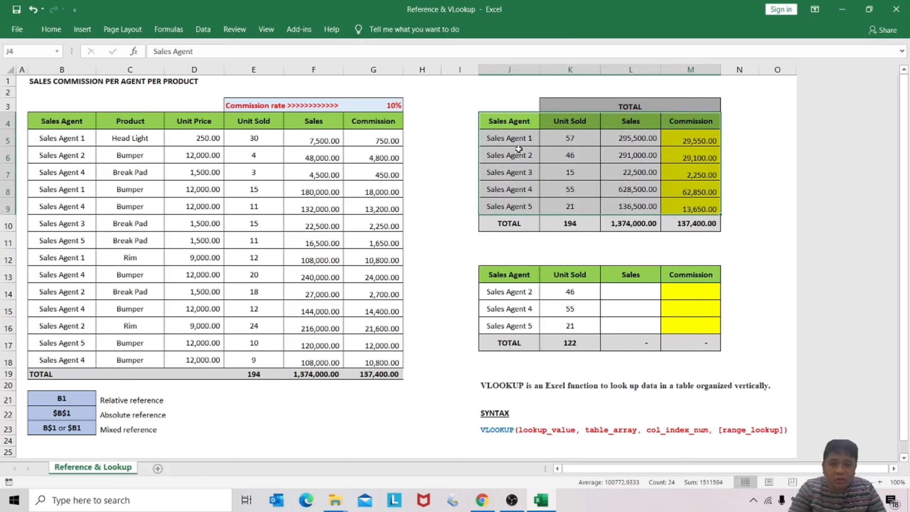
{"action": "left_click_drag", "start_coordinate": [508, 123], "coordinate": [510, 213]}
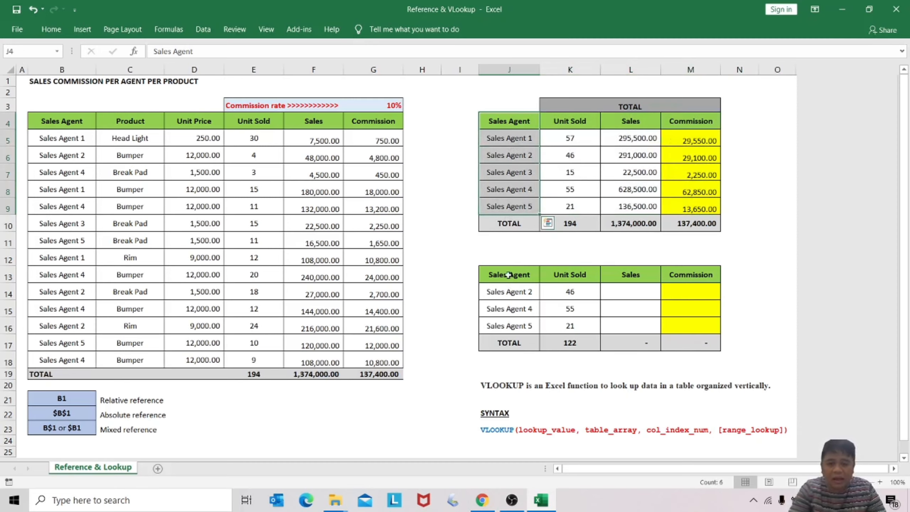
{"action": "left_click_drag", "start_coordinate": [510, 280], "coordinate": [512, 330]}
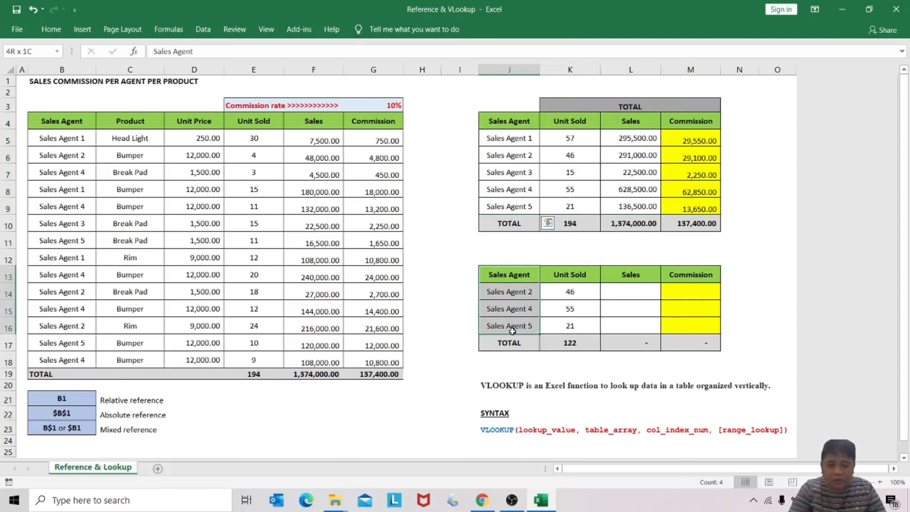
{"action": "left_click", "coordinate": [636, 292]}
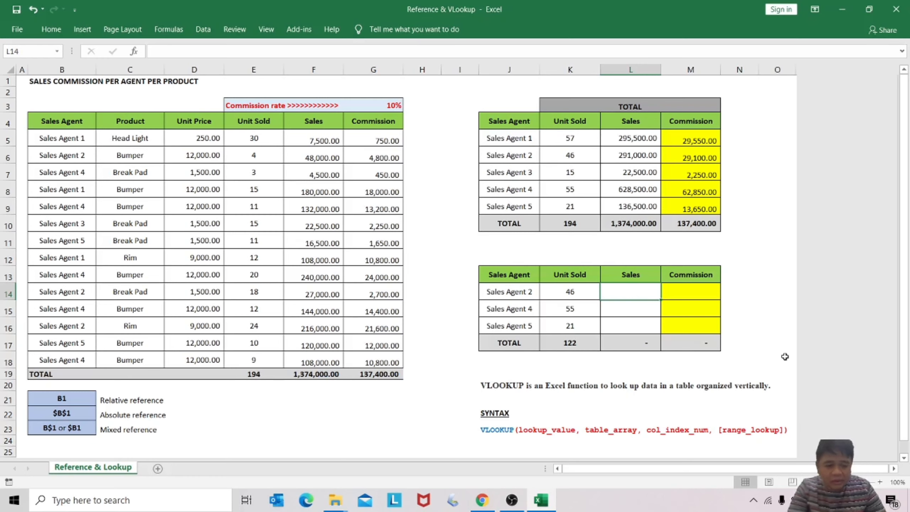
- Start a VLOOKUP in L14 using $J14, Sales Agent 2's name, as the lookup value
{"action": "type", "text": "="}
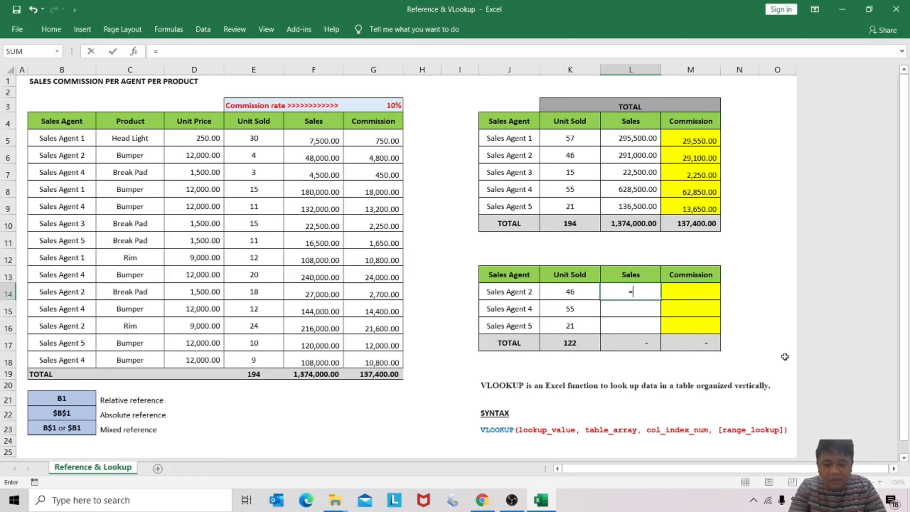
{"action": "type", "text": "vlo"}
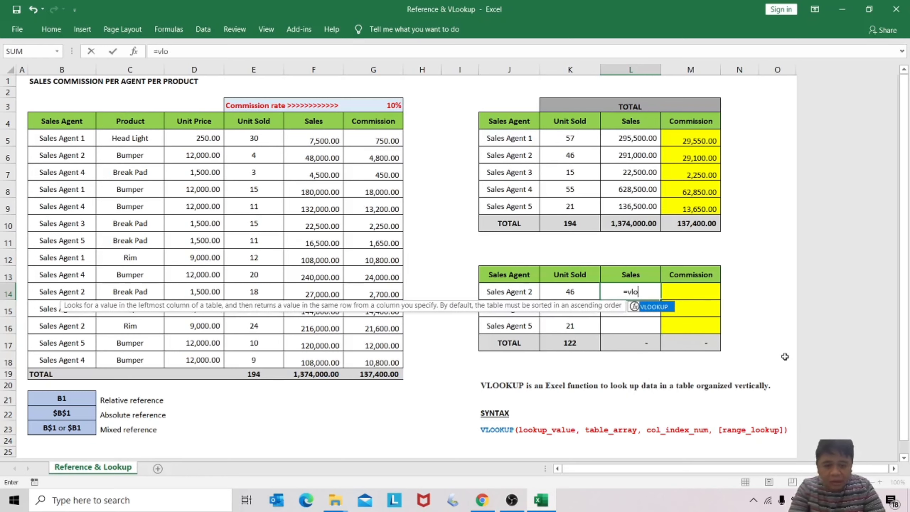
{"action": "type", "text": "okup"}
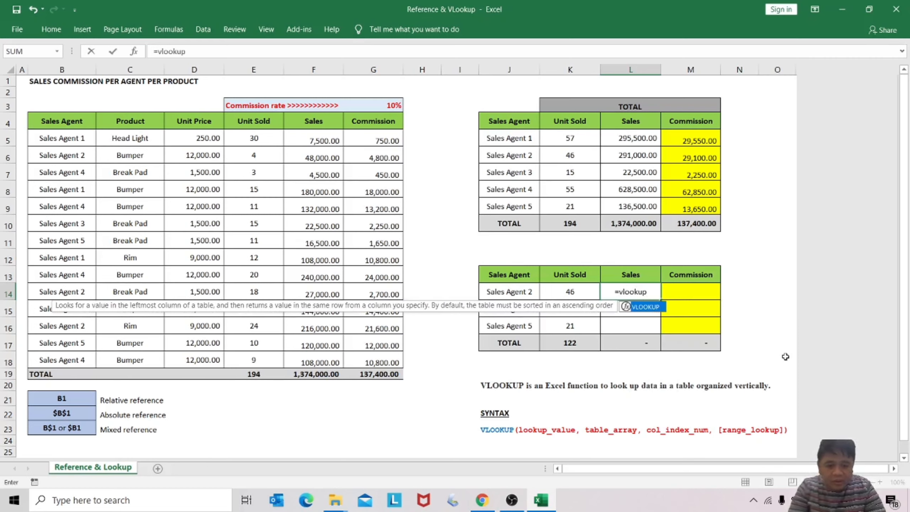
{"action": "type", "text": "("}
{"action": "key", "text": "BackSpace"}
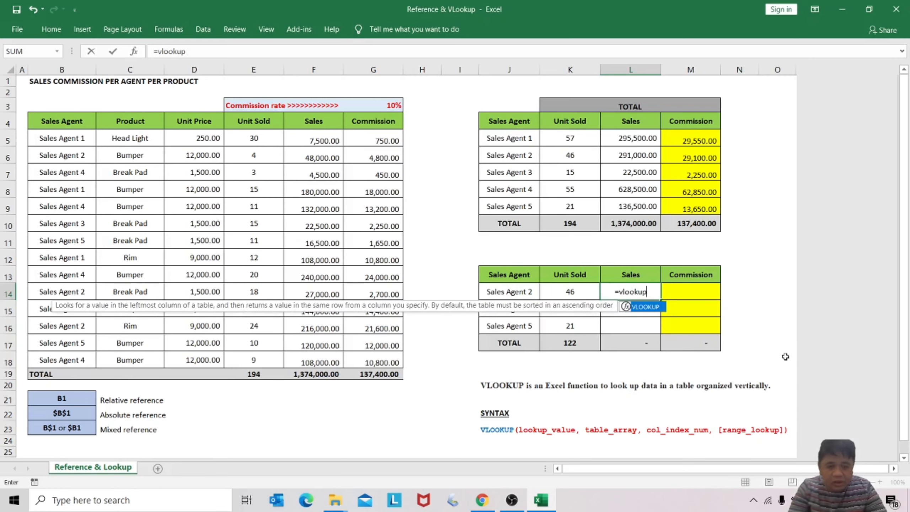
{"action": "key", "text": "Tab"}
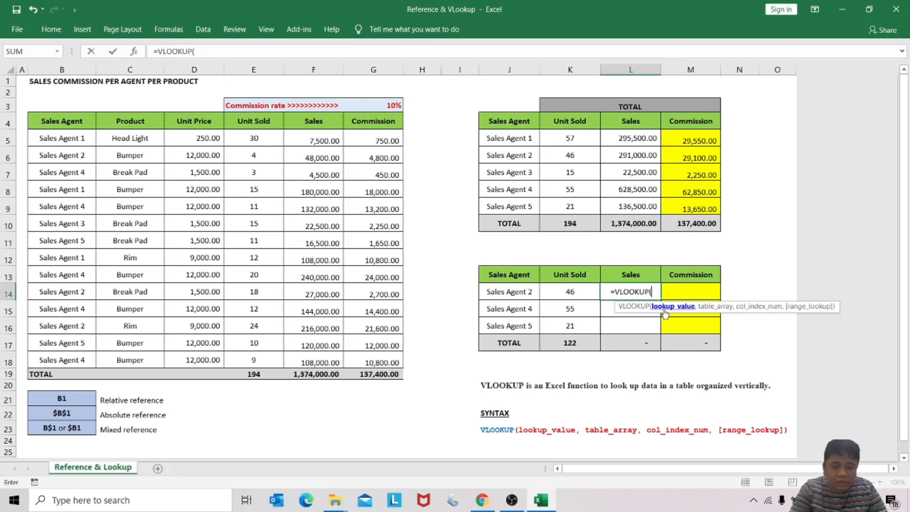
{"action": "left_click", "coordinate": [509, 292]}
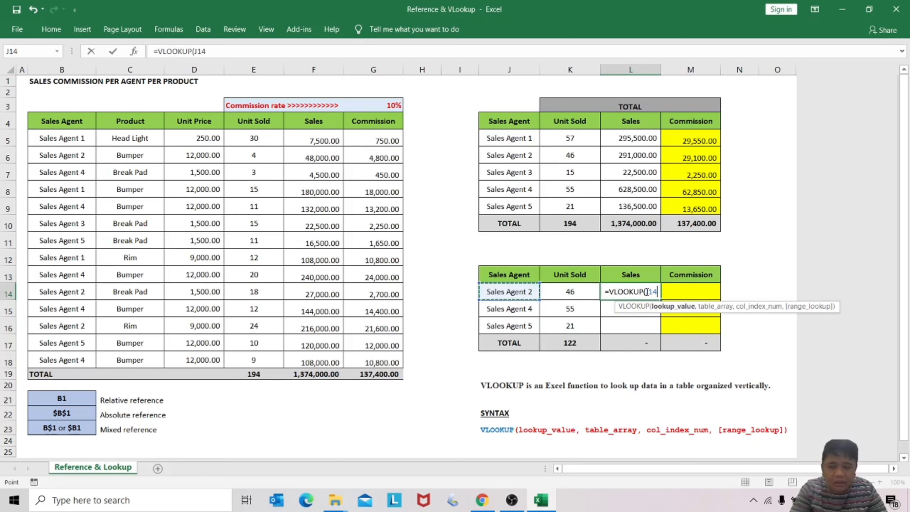
{"action": "left_click", "coordinate": [646, 292]}
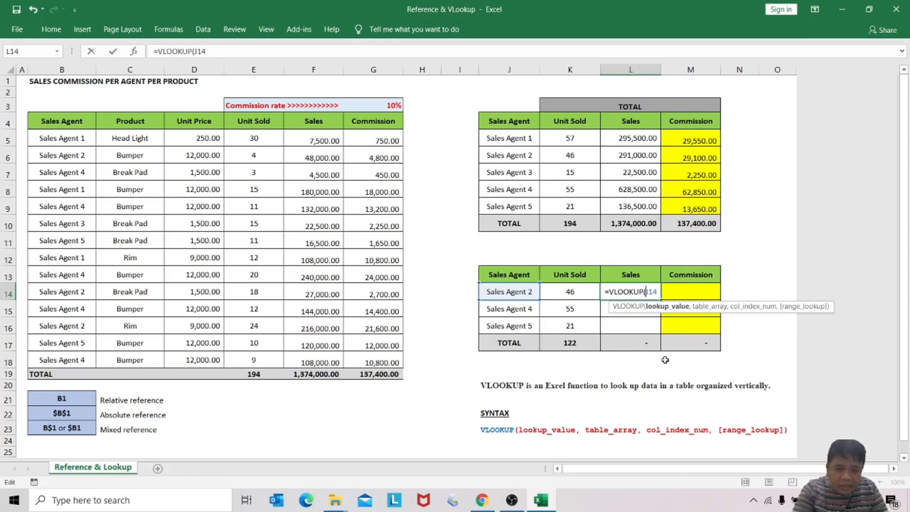
{"action": "type", "text": "$"}
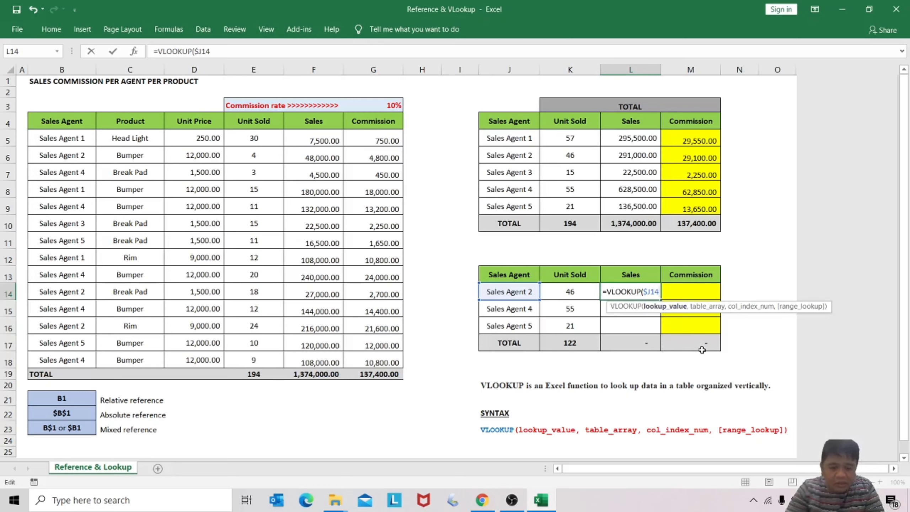
{"action": "type", "text": ","}
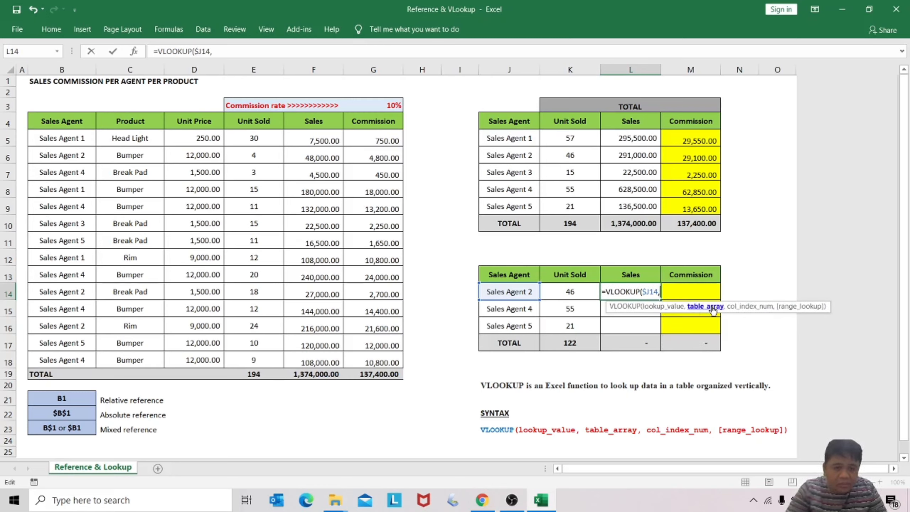
- Finish it with absolute range $J$4:$M$9, column 3 and FALSE, returning 291,000.00
{"action": "mouse_move", "coordinate": [522, 206]}
{"action": "left_mouse_down"}
{"action": "mouse_move", "coordinate": [623, 210]}
{"action": "mouse_move", "coordinate": [687, 140]}
{"action": "left_mouse_up"}
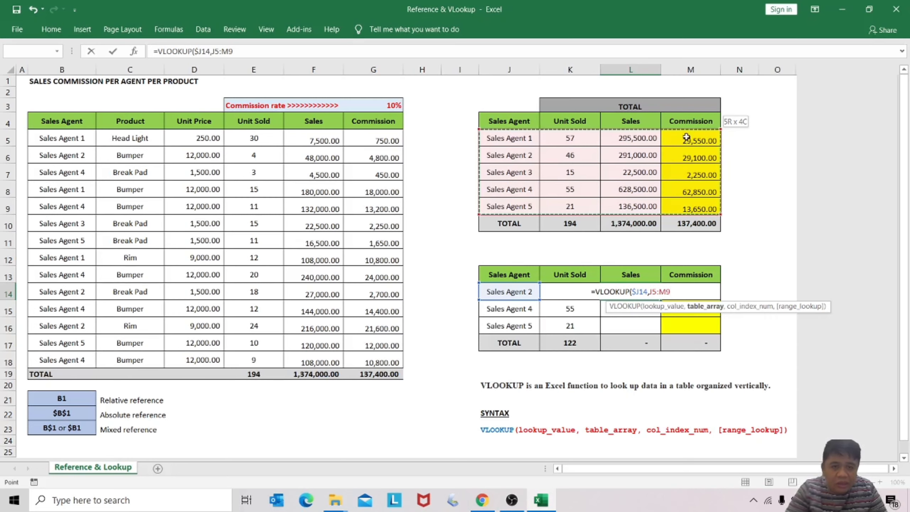
{"action": "left_click_drag", "start_coordinate": [687, 140], "coordinate": [684, 127]}
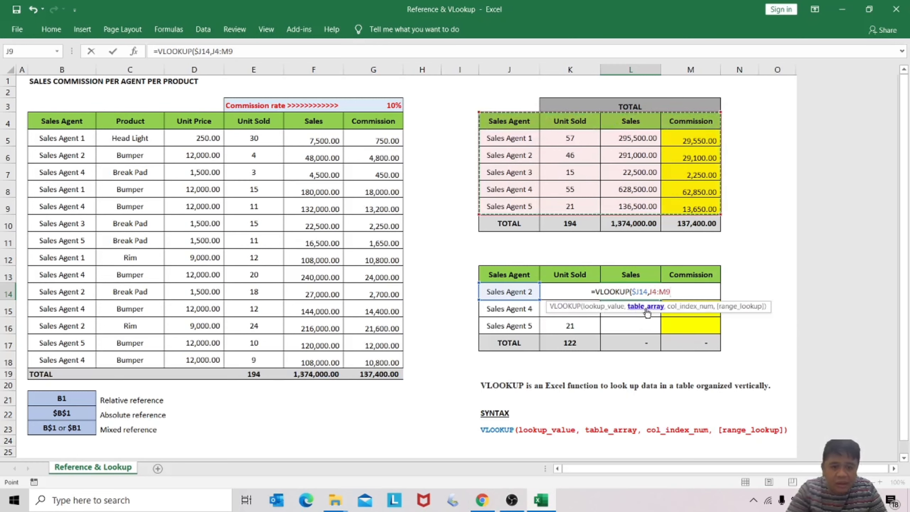
{"action": "left_click_drag", "start_coordinate": [647, 291], "coordinate": [671, 292]}
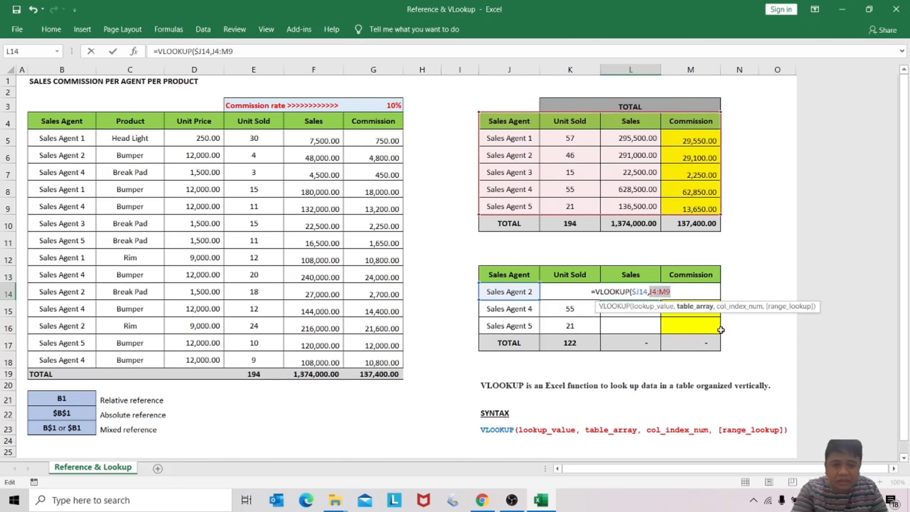
{"action": "key", "text": "F4"}
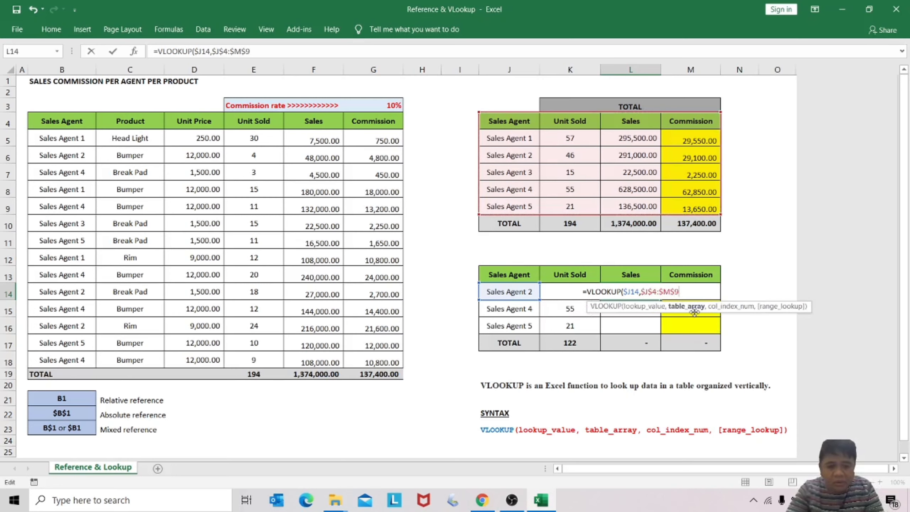
{"action": "type", "text": ","}
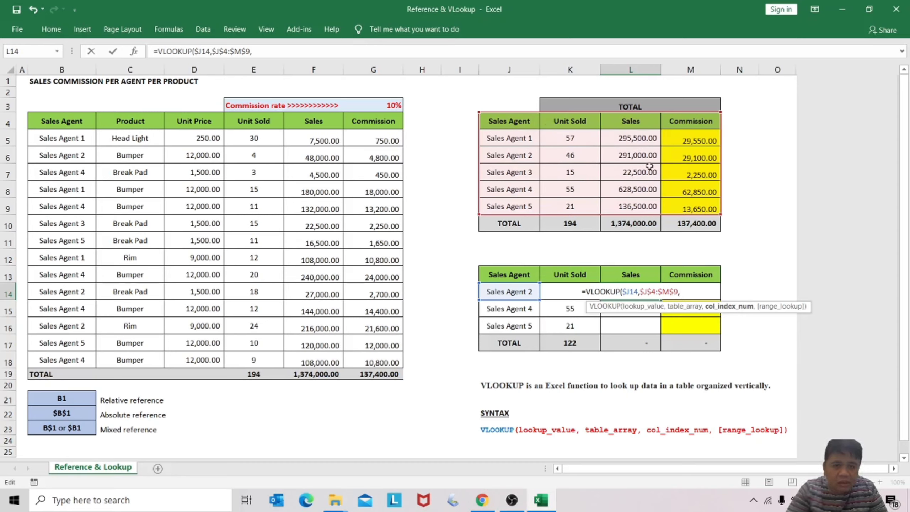
{"action": "type", "text": "3"}
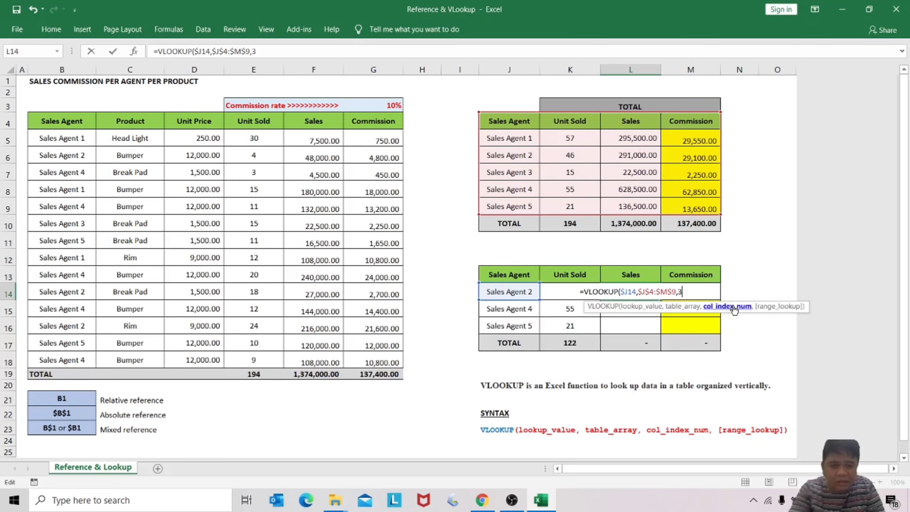
{"action": "type", "text": ","}
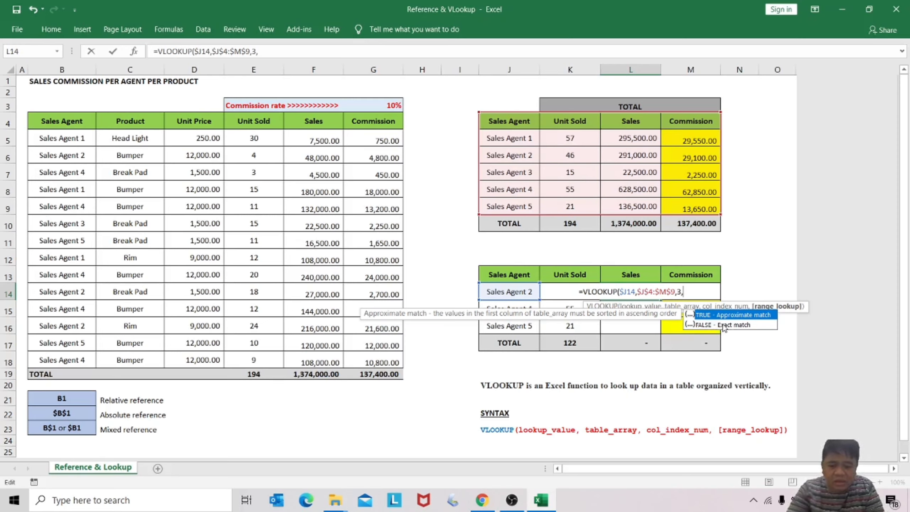
{"action": "type", "text": "false"}
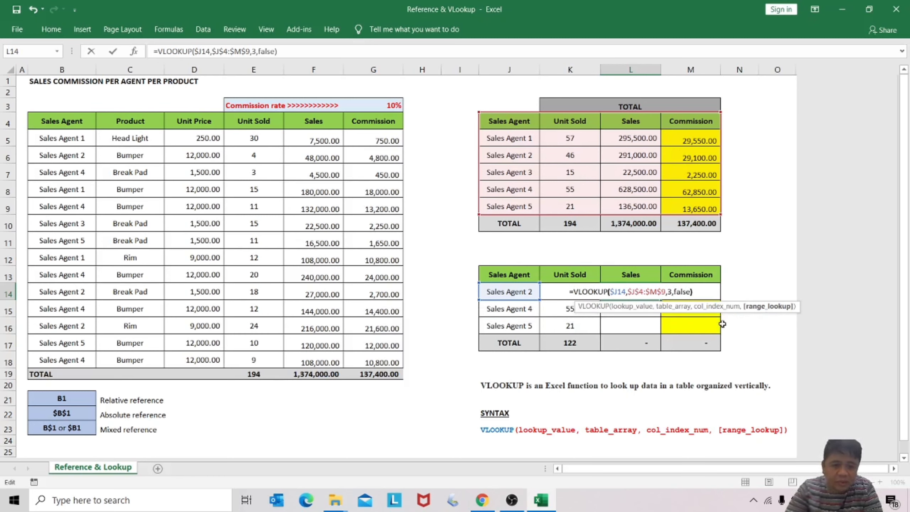
{"action": "type", "text": ")"}
{"action": "key", "text": "Return"}
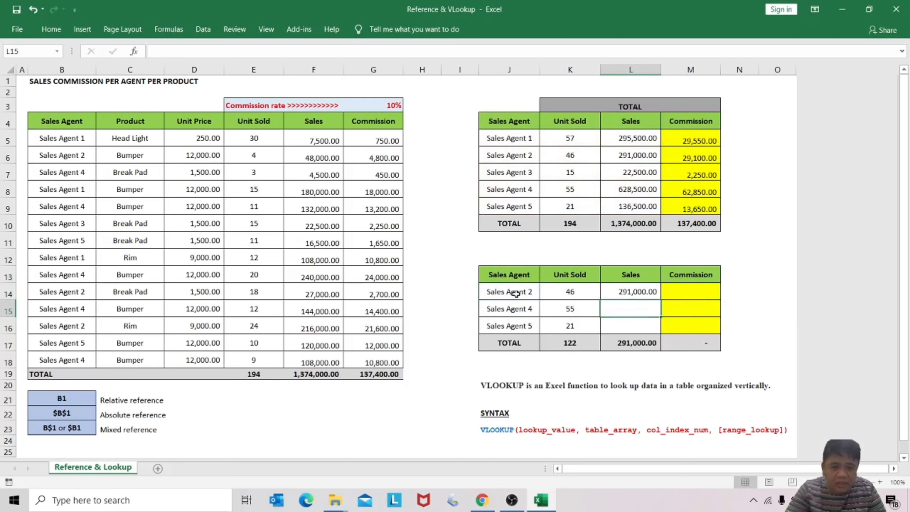
- Change the L14 Sales VLOOKUP's match argument from FALSE to 0 for an exact match
{"action": "left_click", "coordinate": [624, 292]}
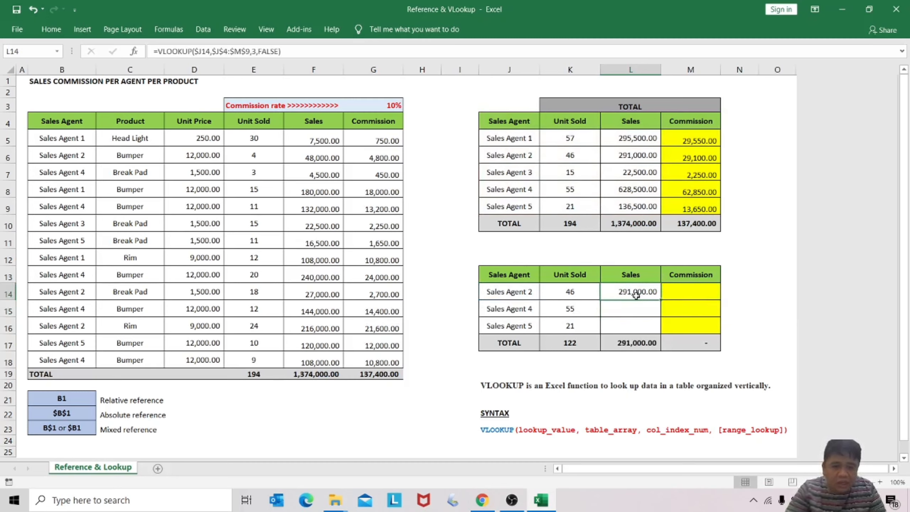
{"action": "left_click", "coordinate": [632, 161]}
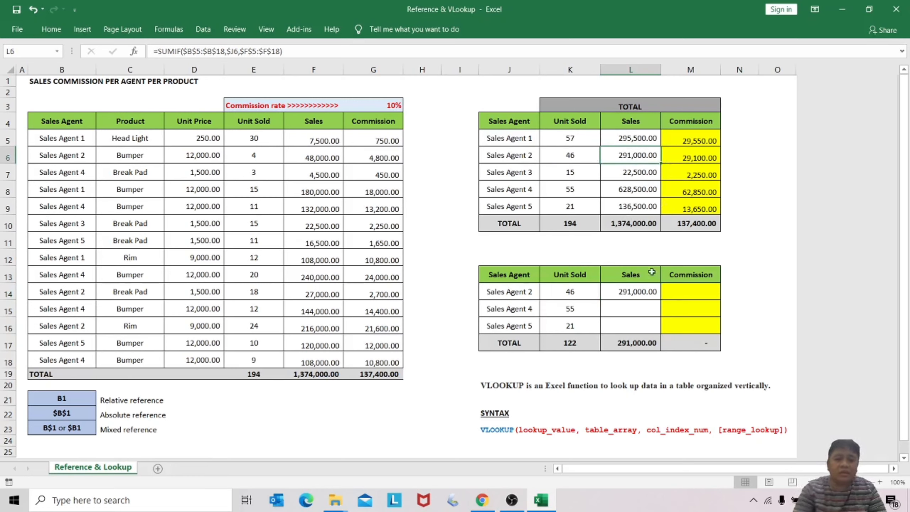
{"action": "left_click", "coordinate": [644, 291]}
{"action": "key", "text": "F2"}
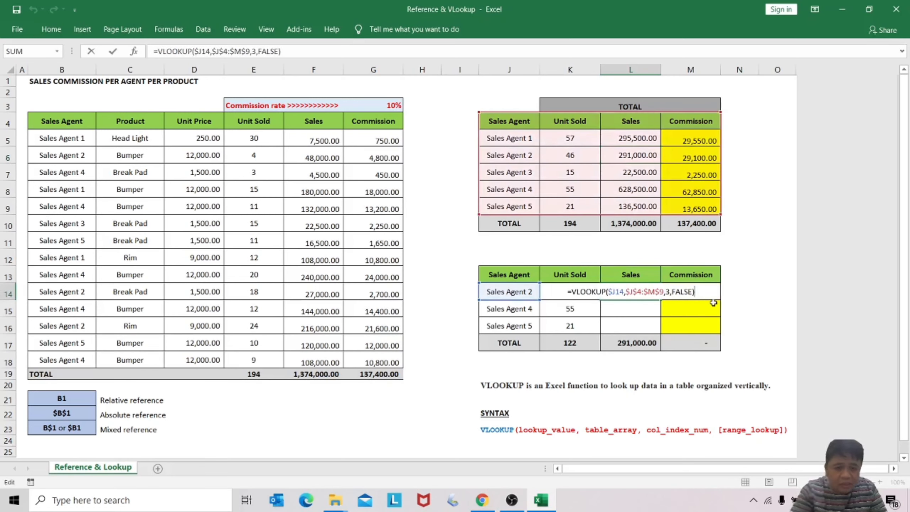
{"action": "key", "text": "Left"}
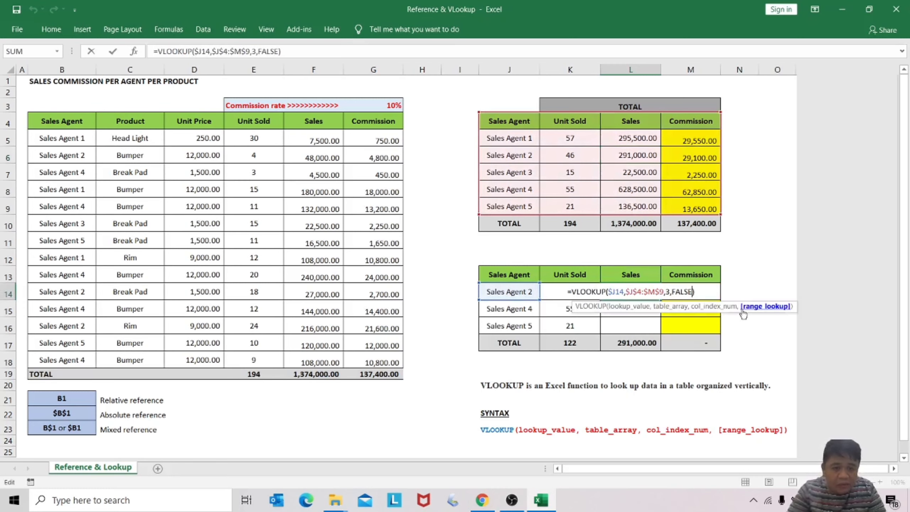
{"action": "key", "text": "shift+Left"}
{"action": "key", "text": "shift+Left"}
{"action": "key", "text": "shift+Left"}
{"action": "key", "text": "shift+Left"}
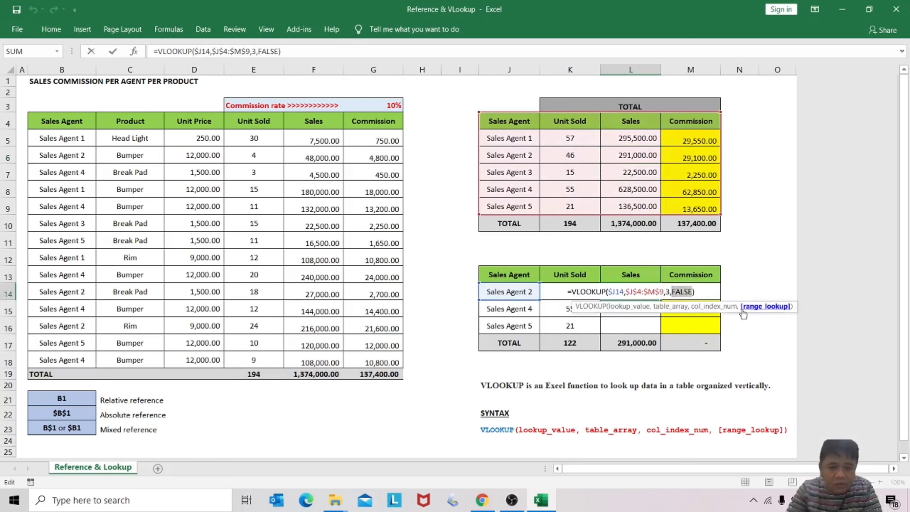
{"action": "type", "text": "0"}
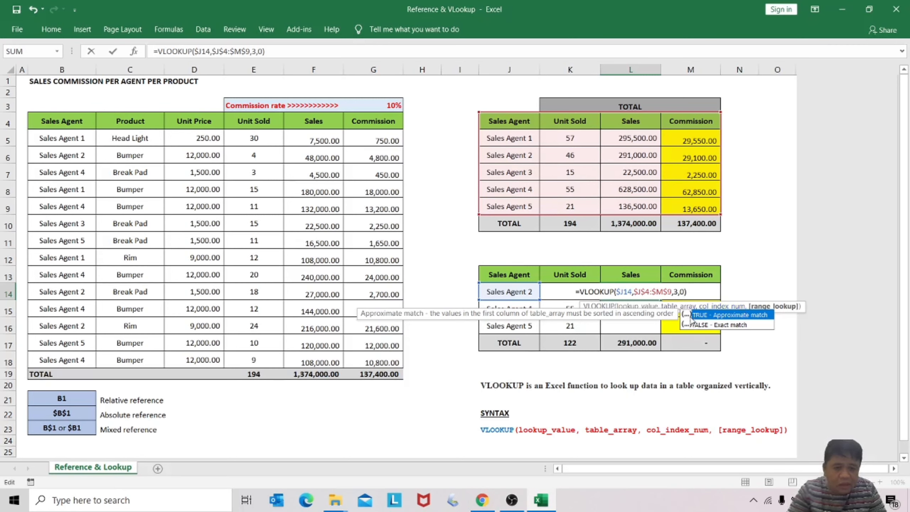
{"action": "key", "text": "Return"}
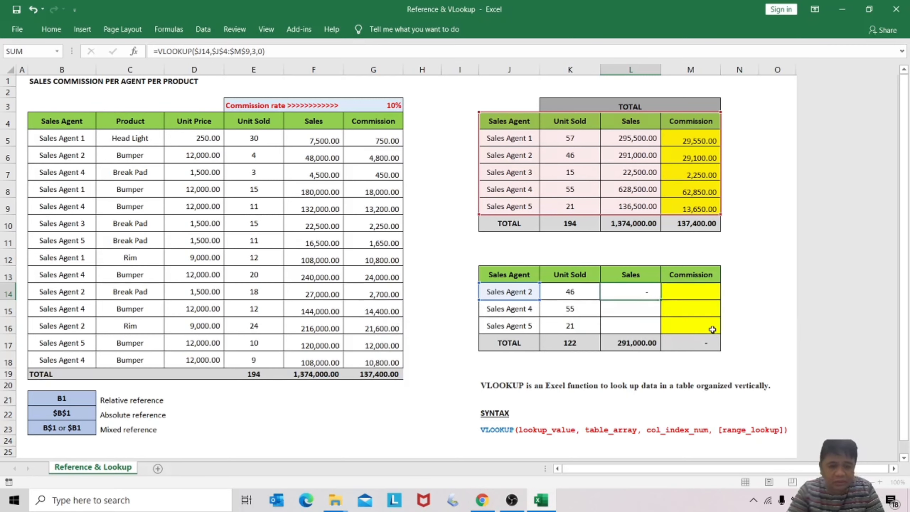
- Copy the L14 lookup into L15:L16 so Agents 4 and 5 show 628,500.00 and 136,500.00
{"action": "key", "text": "Up"}
{"action": "key", "text": "ctrl+c"}
{"action": "key", "text": "Down"}
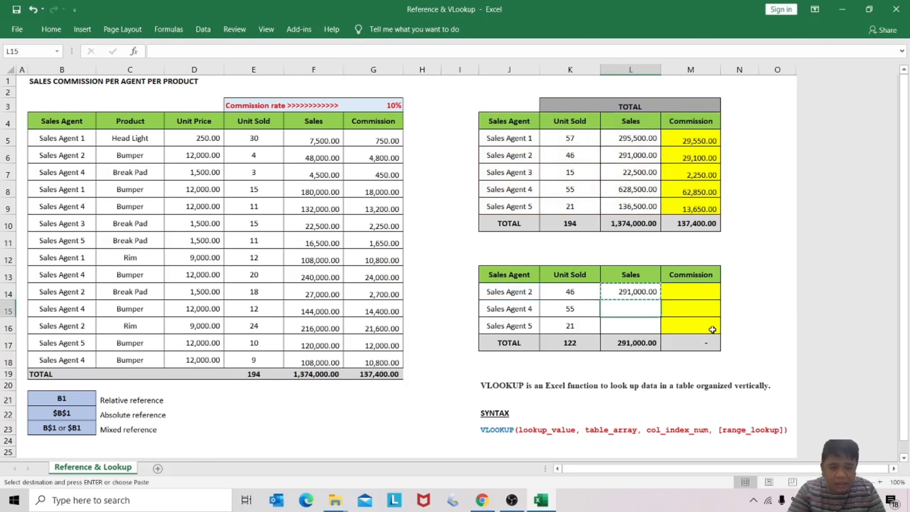
{"action": "key", "text": "shift+Down"}
{"action": "key", "text": "Return"}
{"action": "key", "text": "Down"}
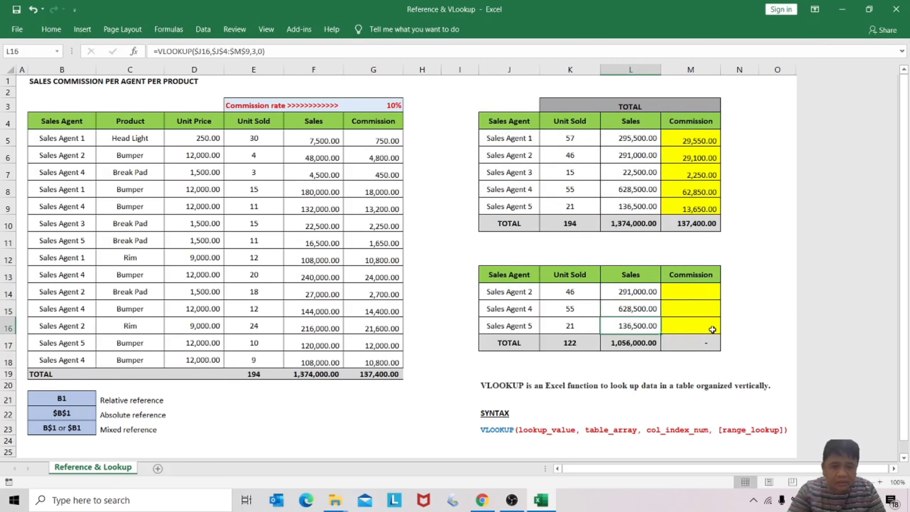
{"action": "key", "text": "Down"}
- Inspect the copied L15 and L16 lookup formulas without changing them
{"action": "double_click", "coordinate": [616, 310]}
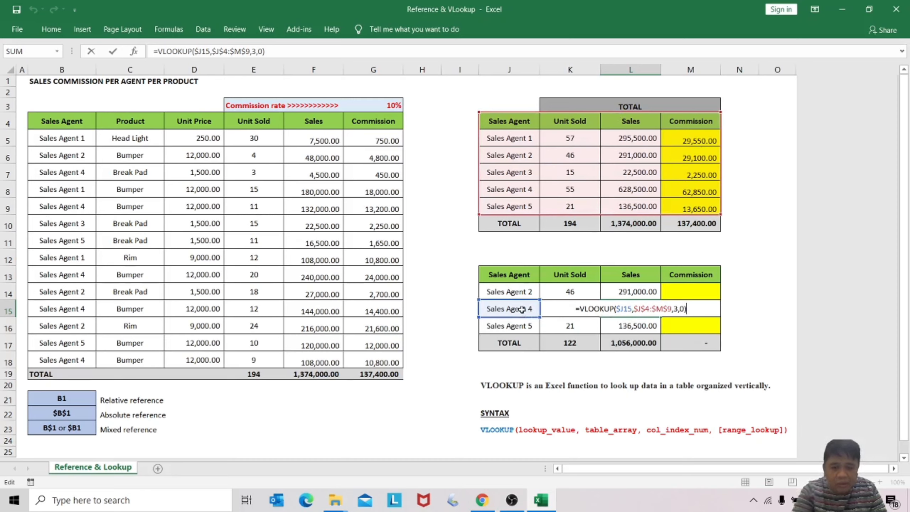
{"action": "key", "text": "ctrl+Return"}
{"action": "key", "text": "Down"}
{"action": "key", "text": "F2"}
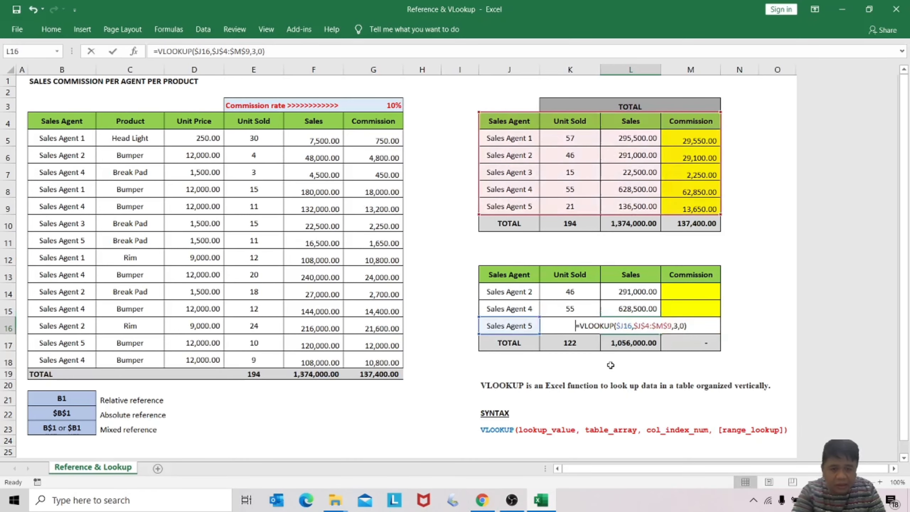
{"action": "key", "text": "Escape"}
{"action": "key", "text": "Up"}
{"action": "key", "text": "Up"}
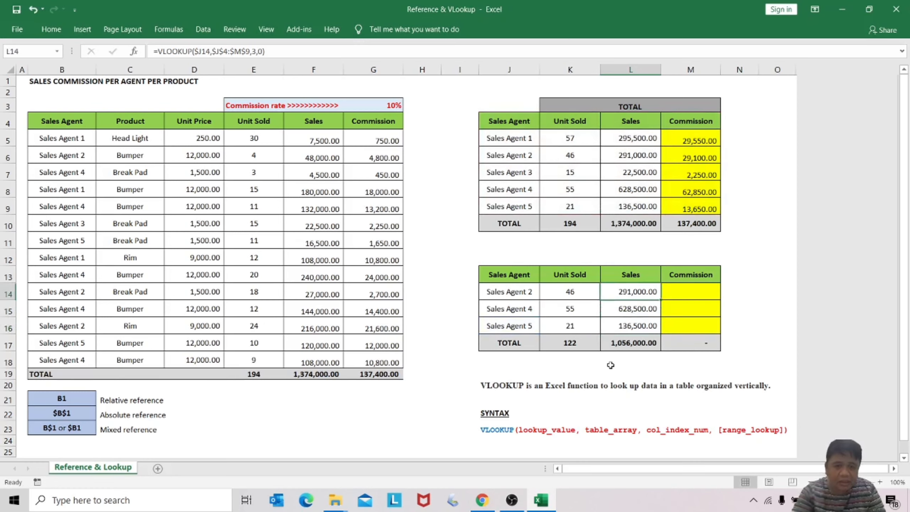
{"action": "key", "text": "Right"}
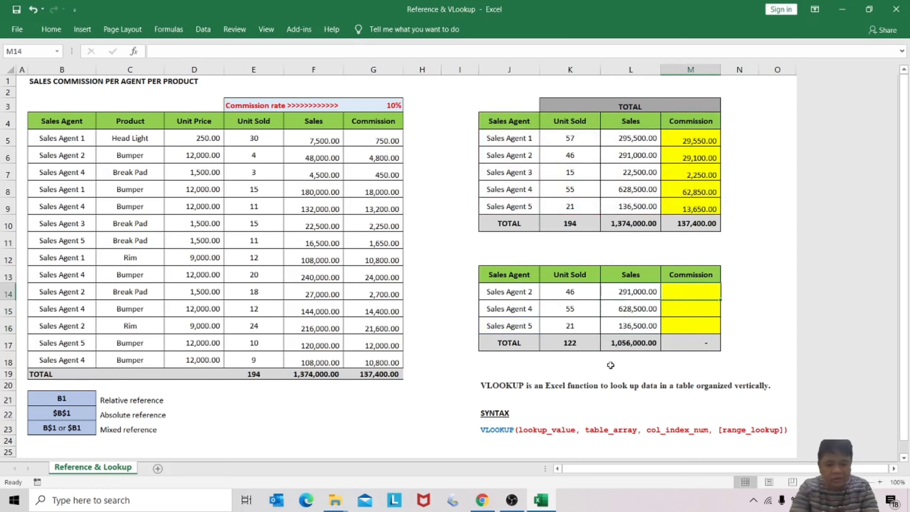
- Enter =VLOOKUP($J14,$J$4:$M$9,4,0) in M14 to return Sales Agent 2's commission, 29,100.00
{"action": "type", "text": "=v"}
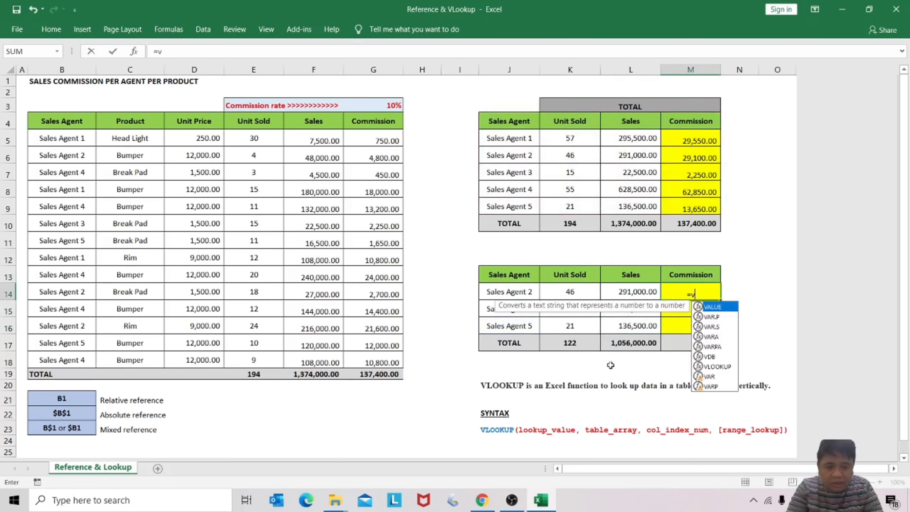
{"action": "type", "text": "l"}
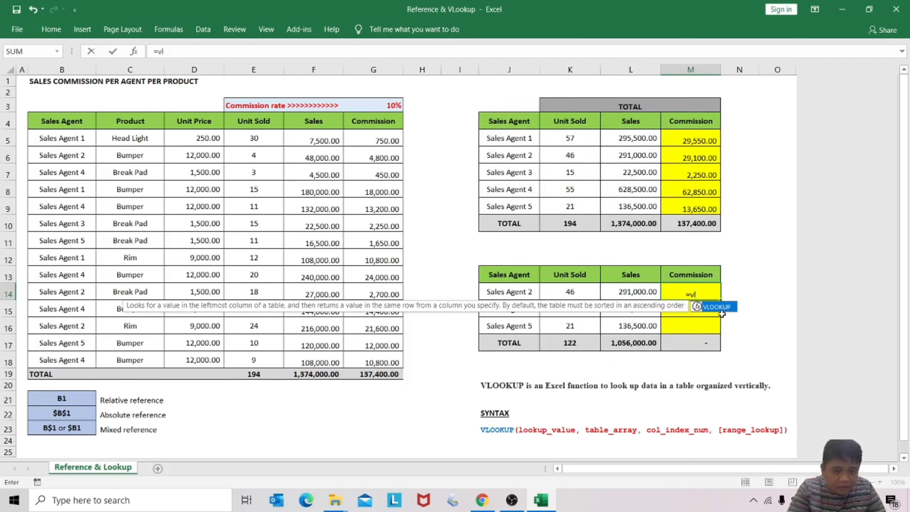
{"action": "key", "text": "Tab"}
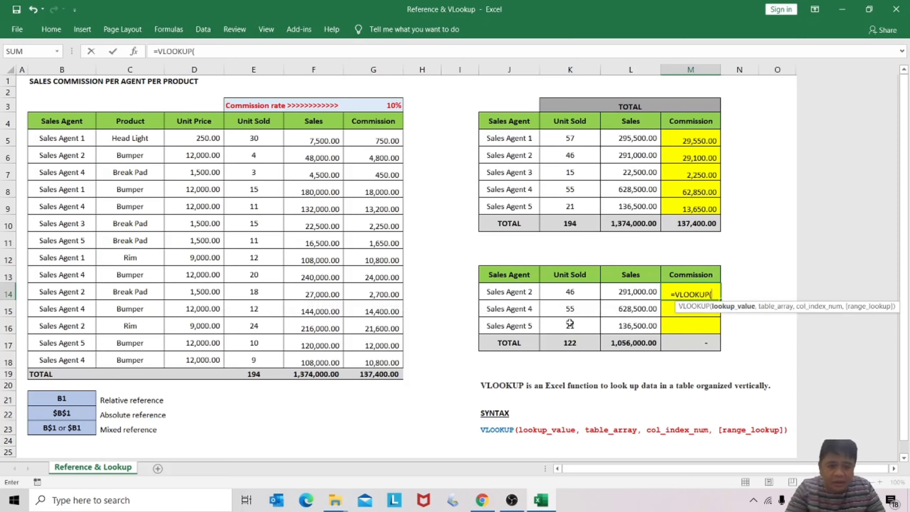
{"action": "left_click", "coordinate": [514, 291]}
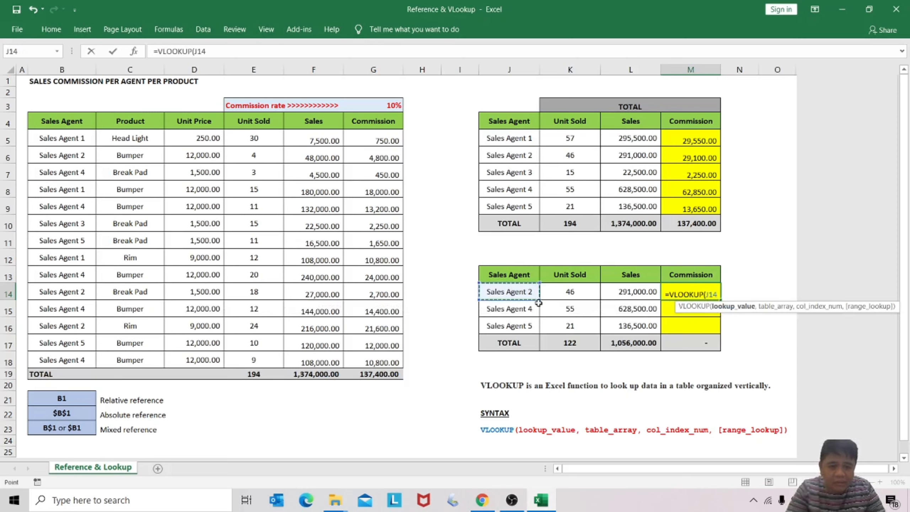
{"action": "left_click", "coordinate": [709, 295]}
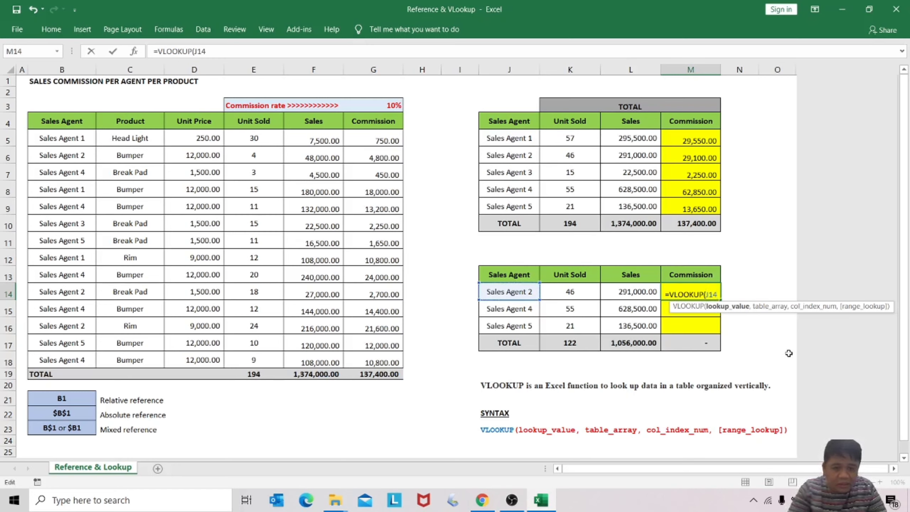
{"action": "type", "text": "$J14"}
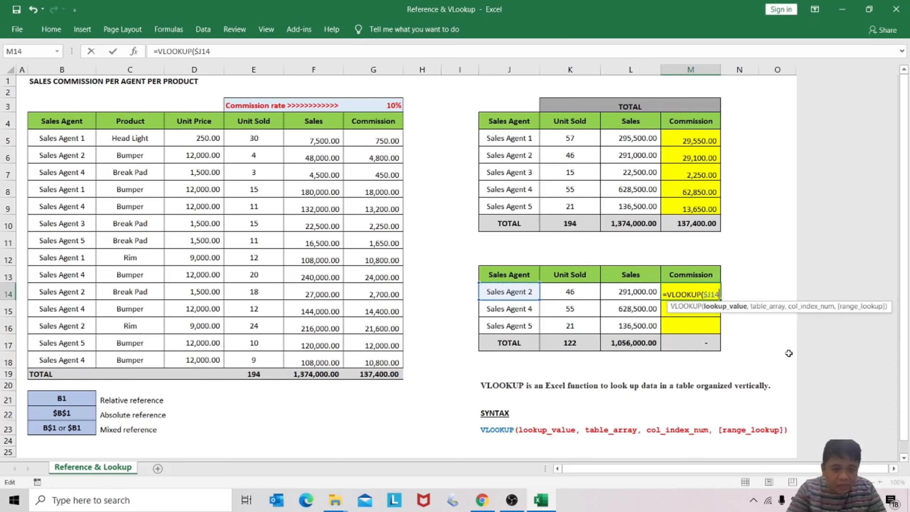
{"action": "type", "text": ","}
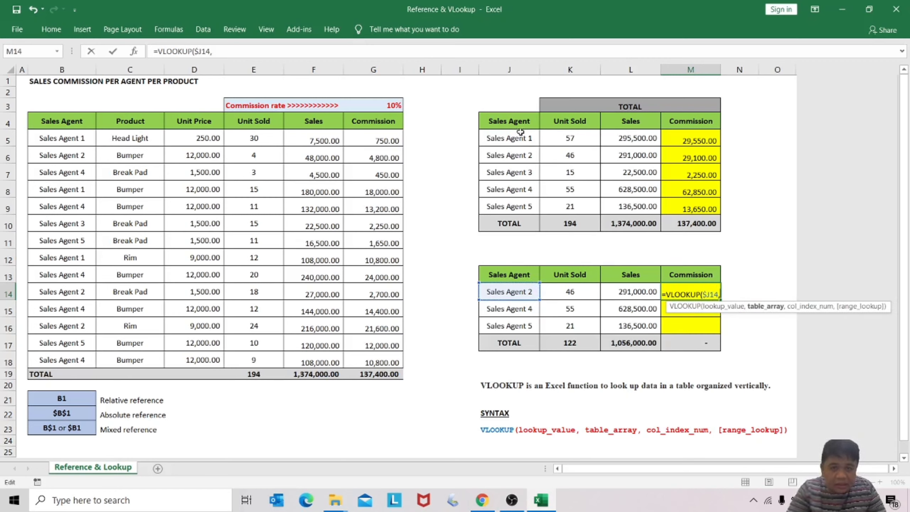
{"action": "left_click_drag", "start_coordinate": [520, 126], "coordinate": [704, 215]}
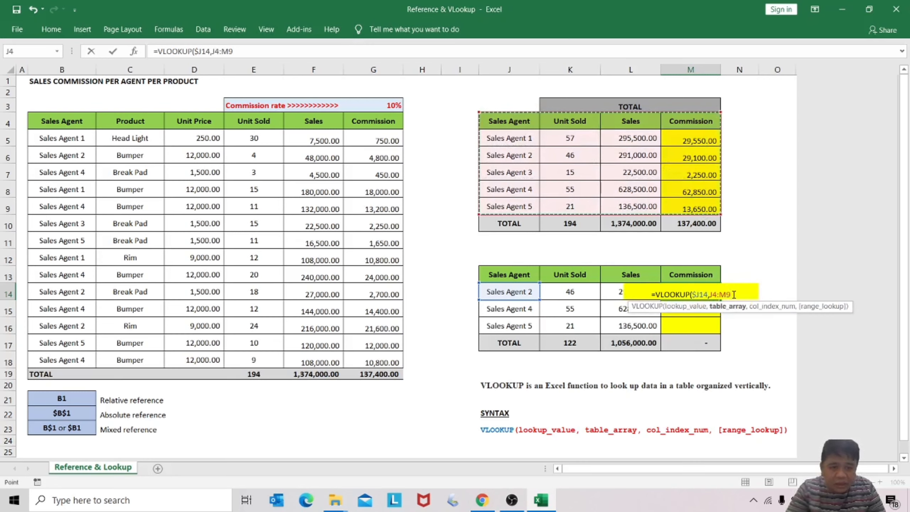
{"action": "left_click_drag", "start_coordinate": [730, 294], "coordinate": [709, 294]}
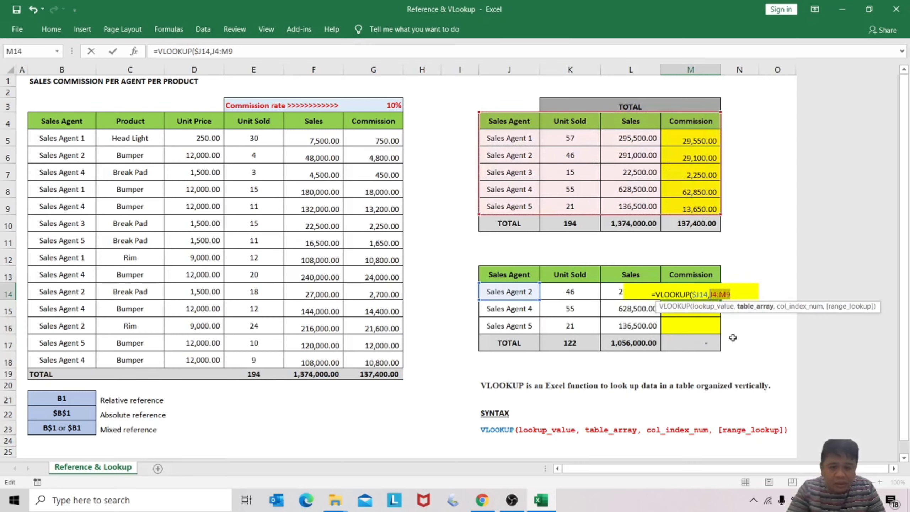
{"action": "key", "text": "F4"}
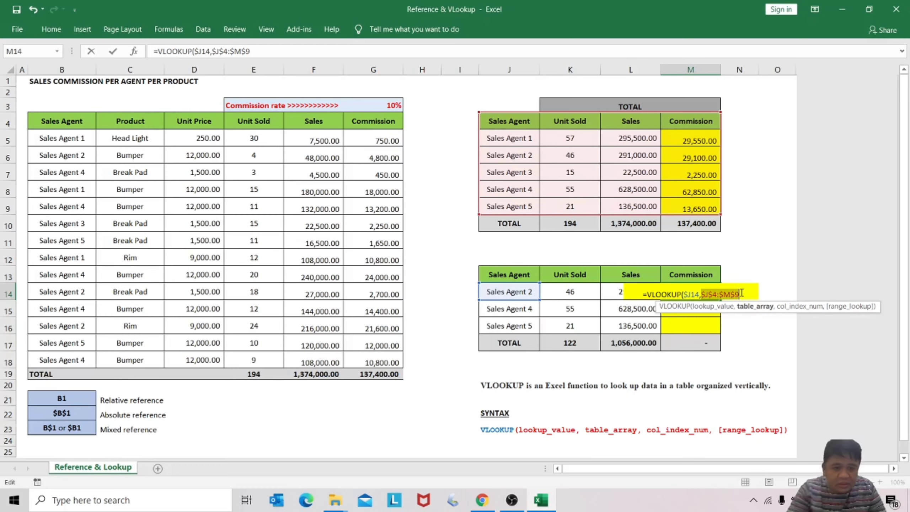
{"action": "left_click", "coordinate": [740, 293]}
{"action": "type", "text": ","}
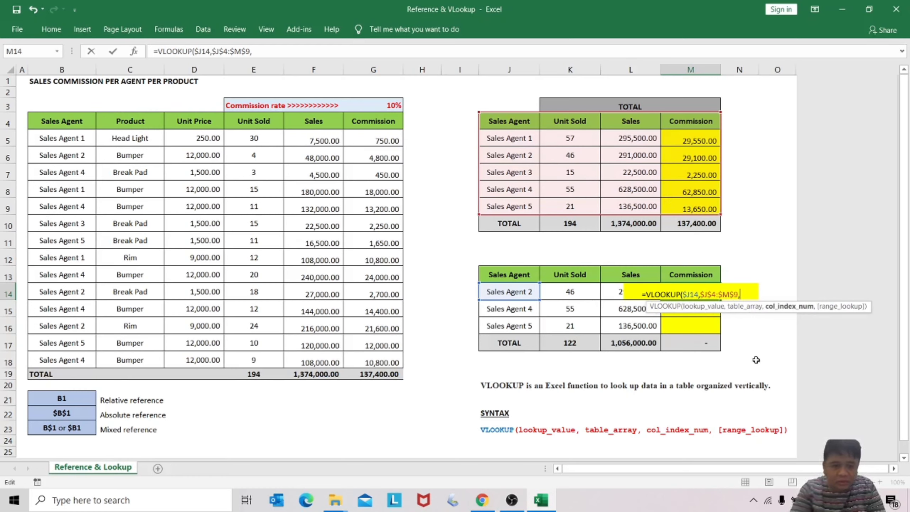
{"action": "type", "text": "4,0"}
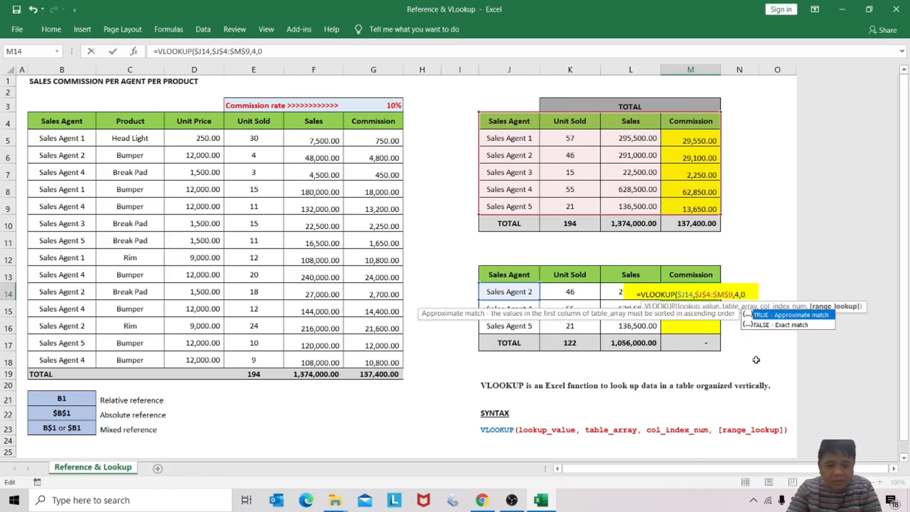
{"action": "type", "text": ")"}
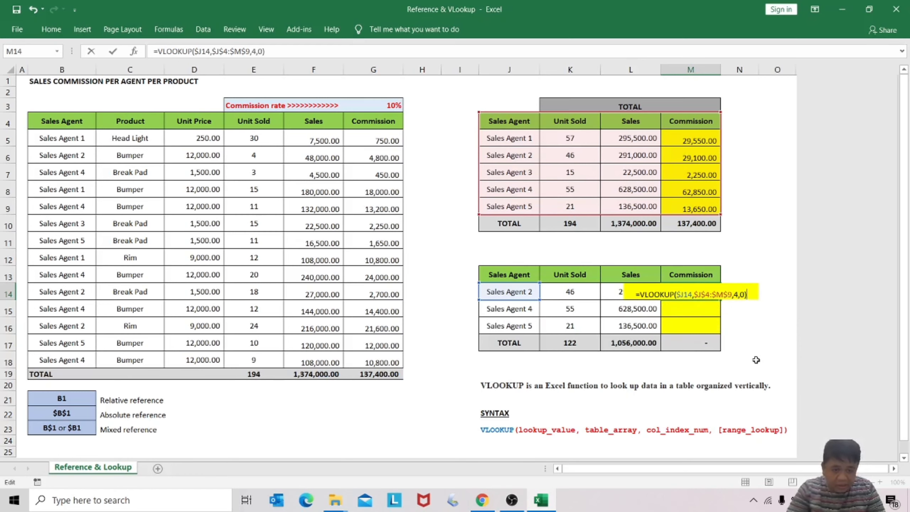
{"action": "key", "text": "Return"}
- Copy the M14 commission lookup into M15:M16, giving 62,850.00 and 13,650.00
{"action": "key", "text": "Up"}
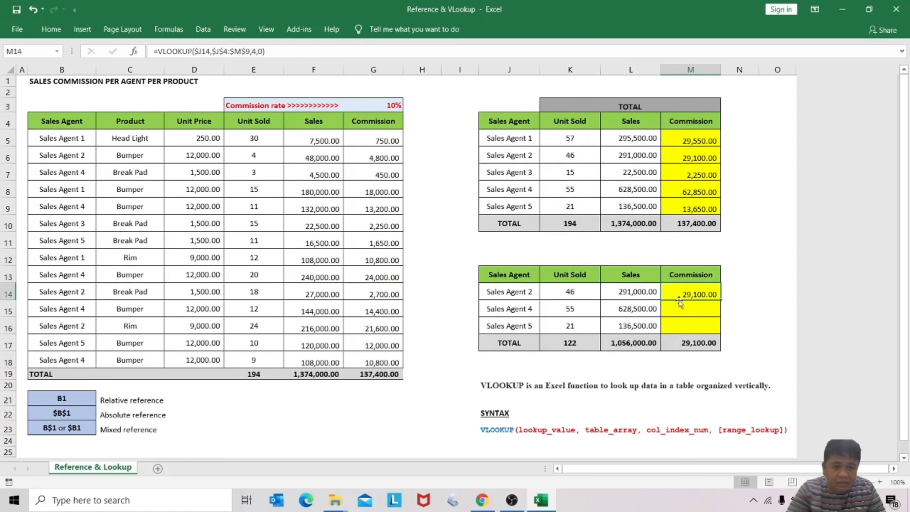
{"action": "key", "text": "ctrl+c"}
{"action": "key", "text": "Down"}
{"action": "key", "text": "shift+Down"}
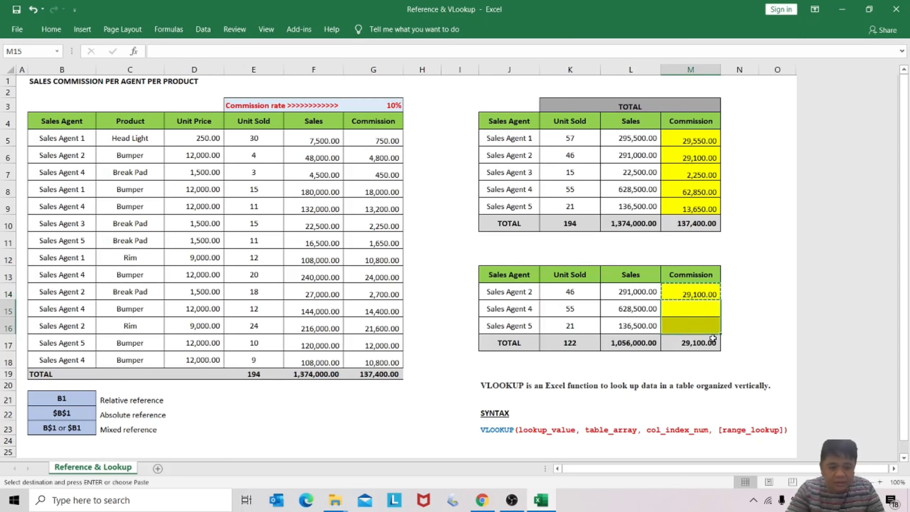
{"action": "key", "text": "Return"}
{"action": "left_click", "coordinate": [701, 343]}
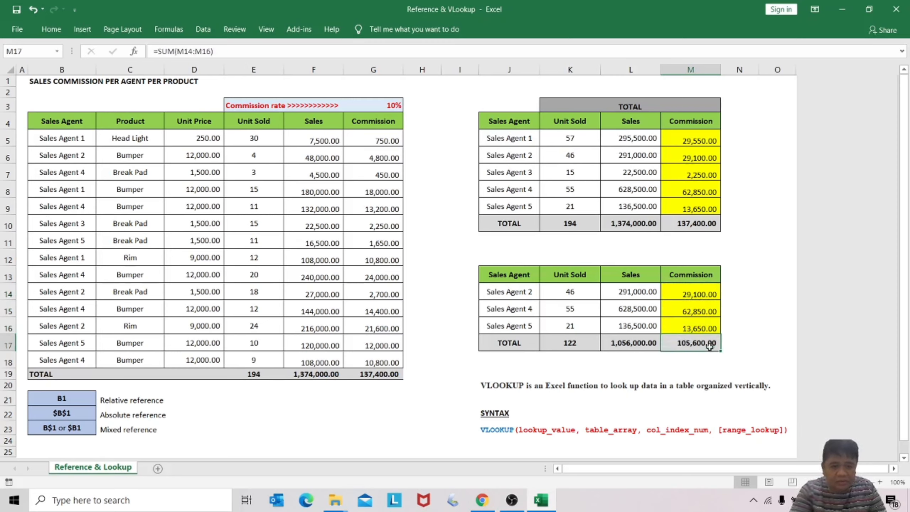
{"action": "left_click", "coordinate": [703, 365]}
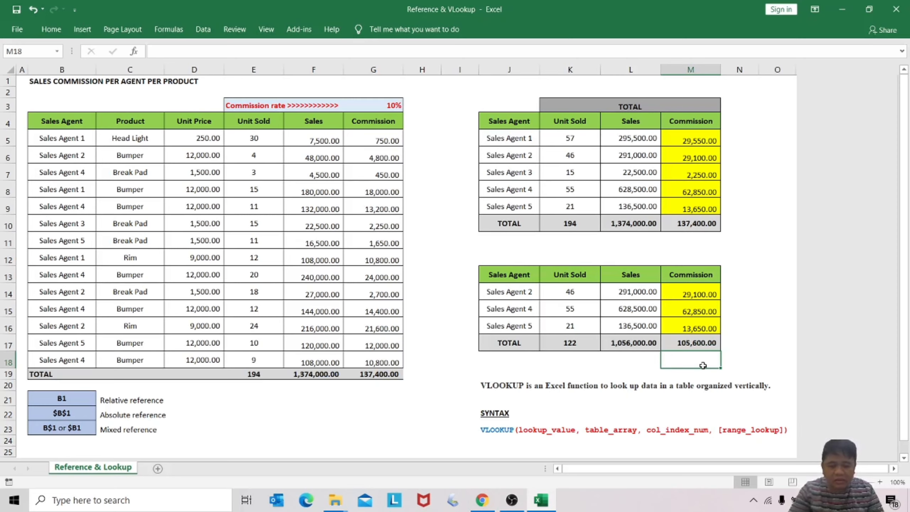
{"action": "left_click", "coordinate": [634, 138]}
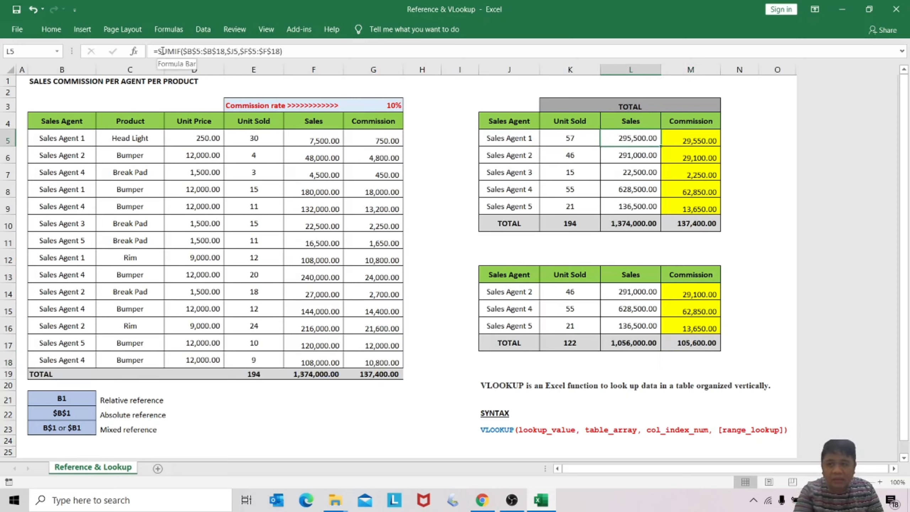